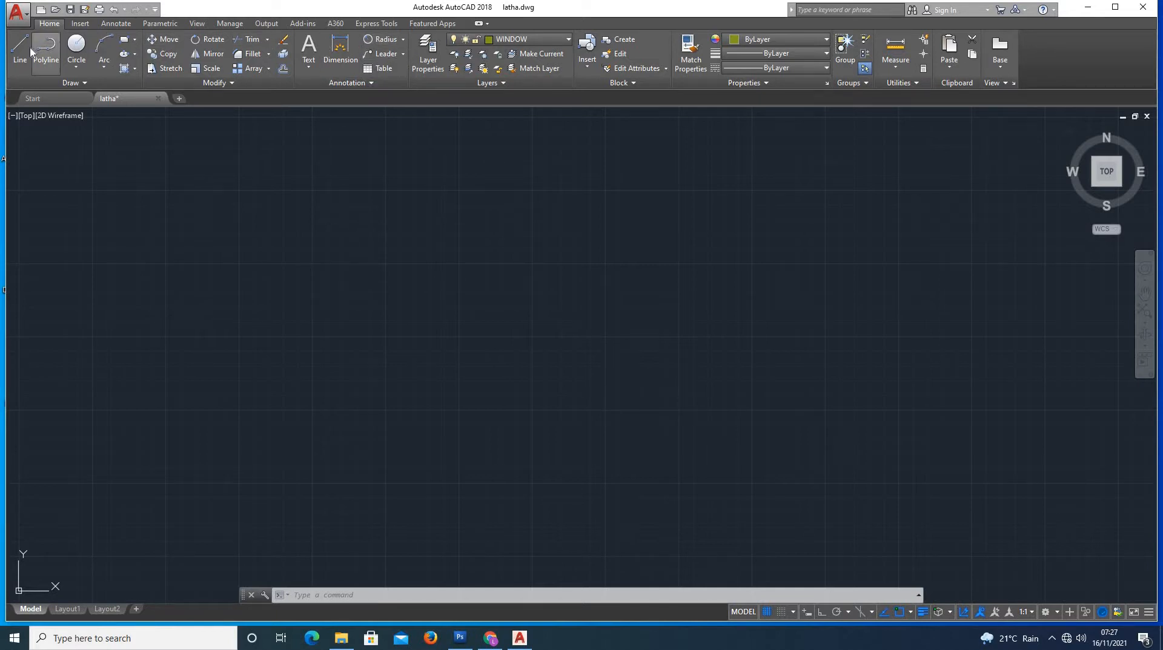
left_click(403, 40)
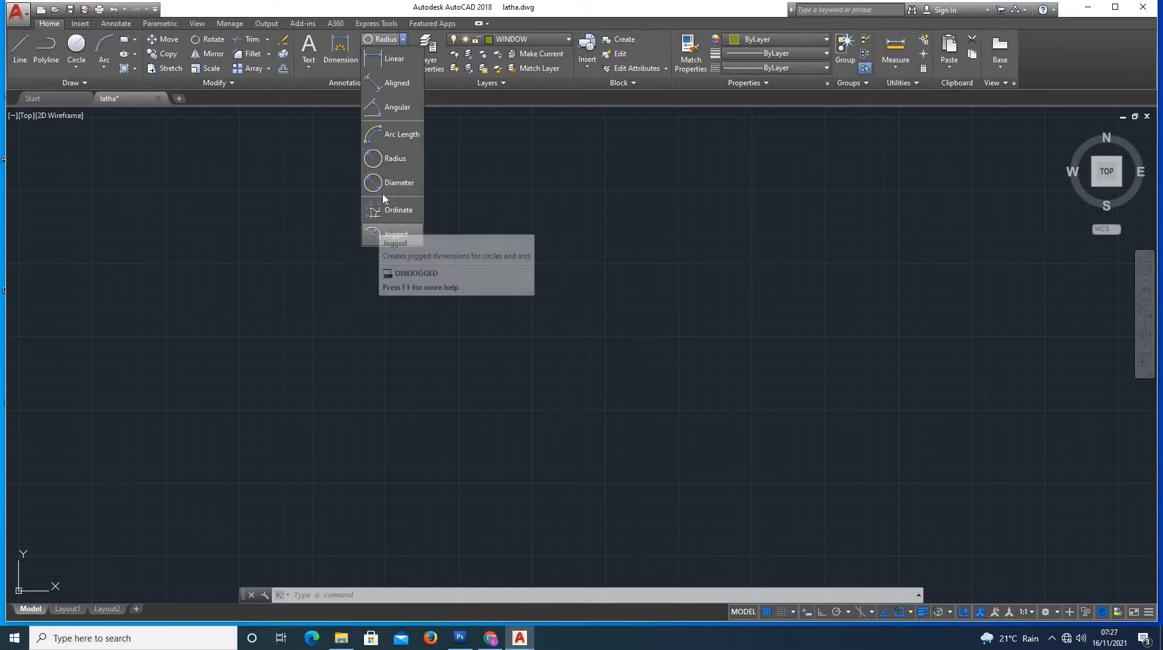
left_click(311, 316)
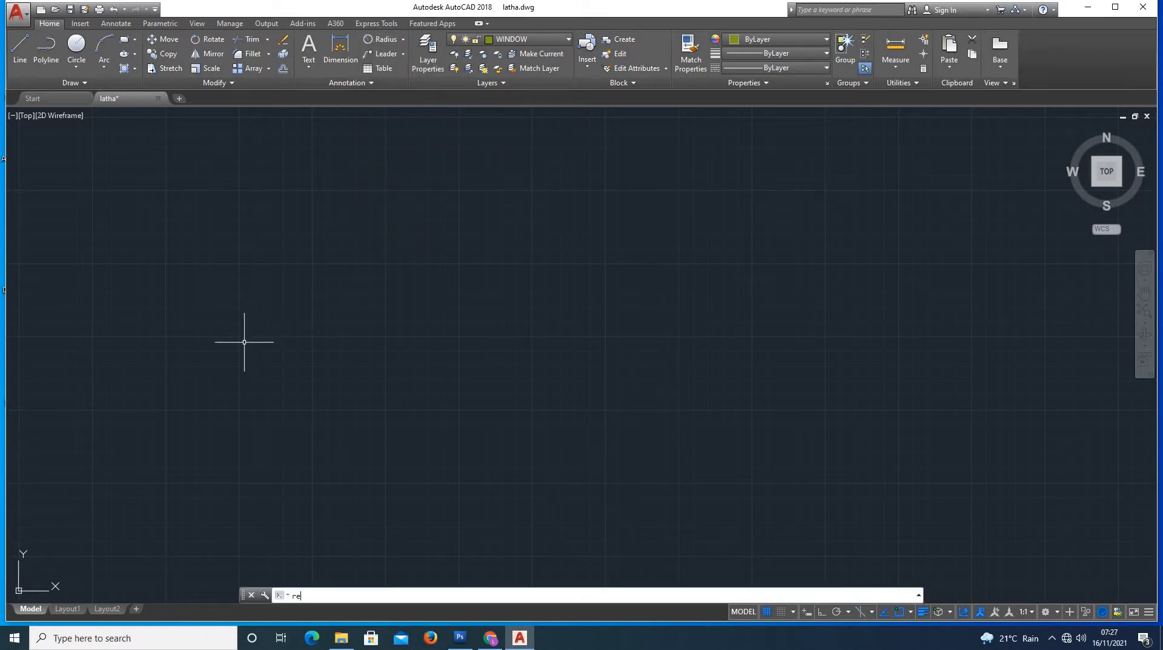
Draw a horizontal rectangle about 90'-6" wide and 32'-6" high in the empty drawing area.
type("rec")
key("Return")
left_click(227, 322)
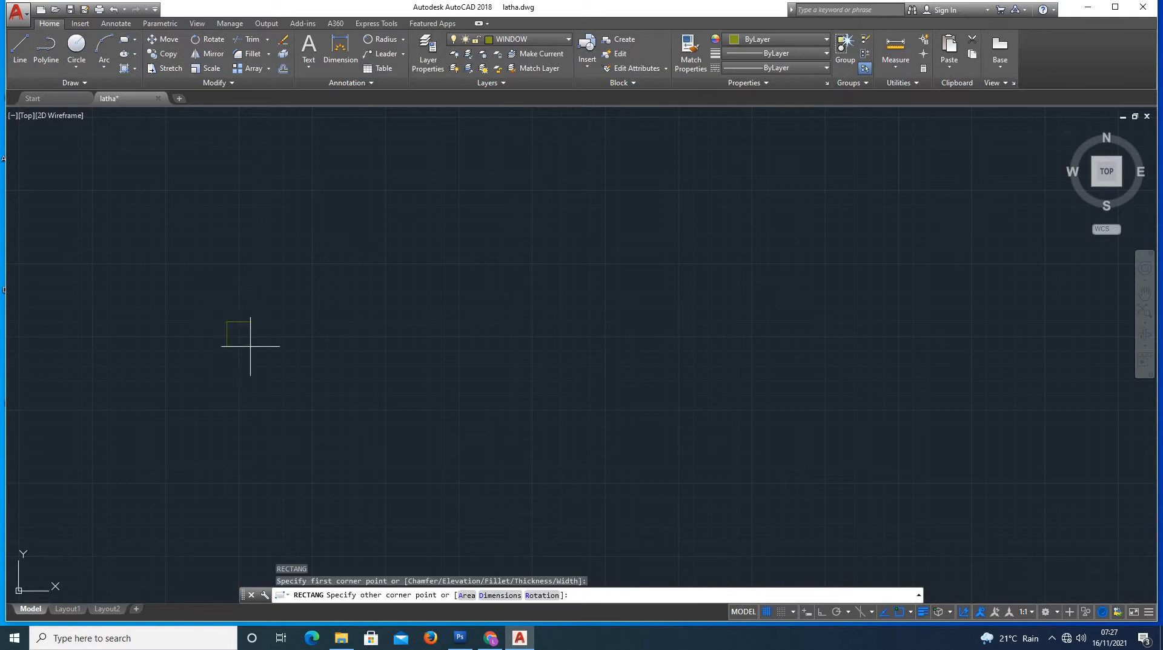
left_click(545, 436)
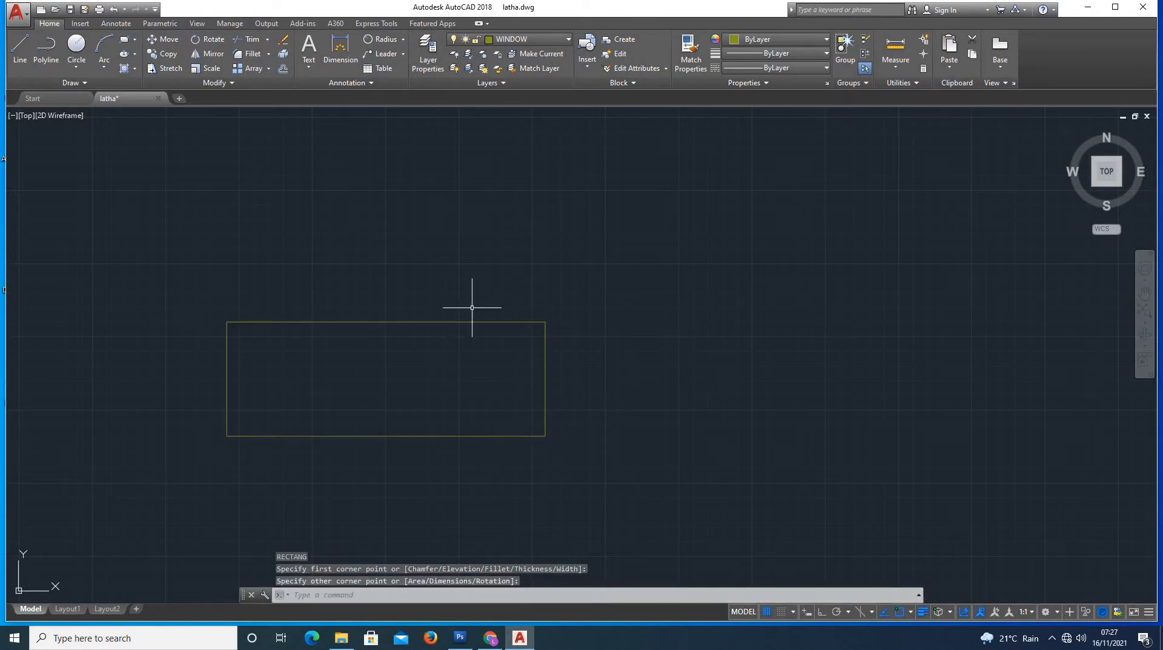
Add a linear dimension to the rectangle's top edge, placing the dimension line a little above it.
left_click(403, 40)
left_click(394, 61)
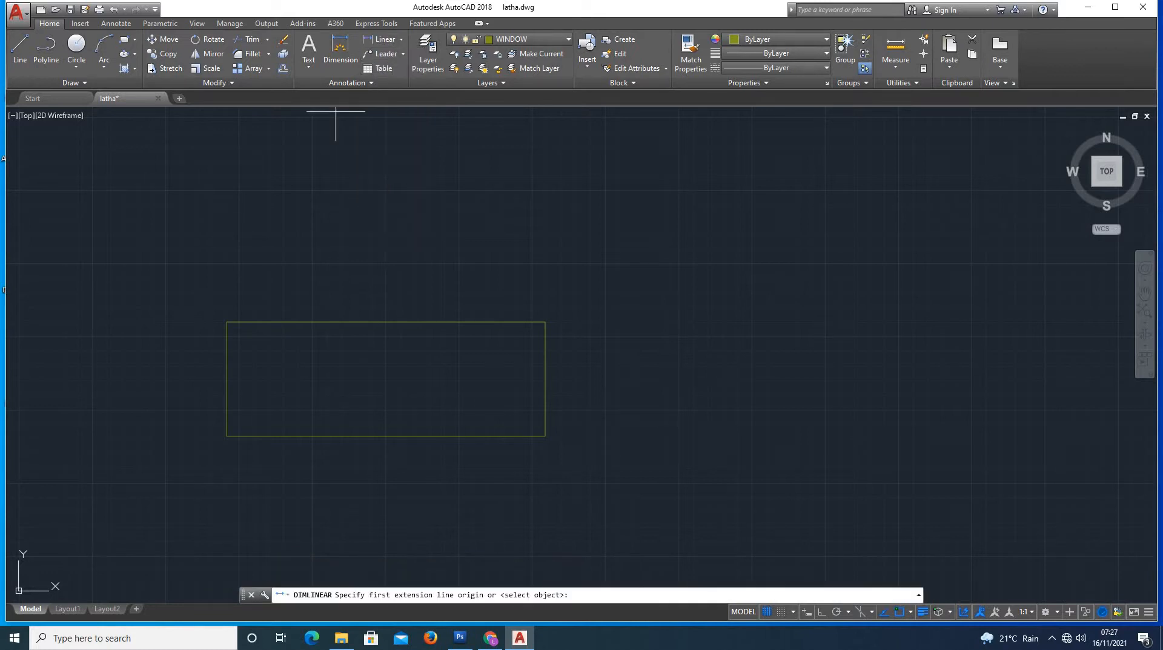
left_click(226, 321)
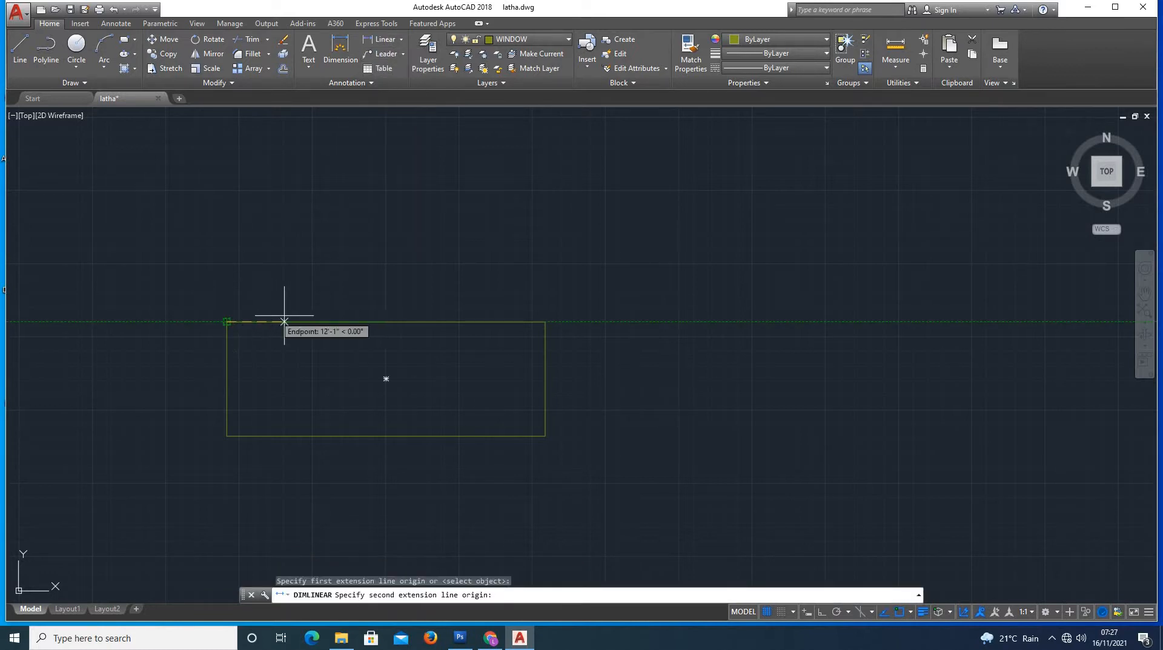
left_click(545, 321)
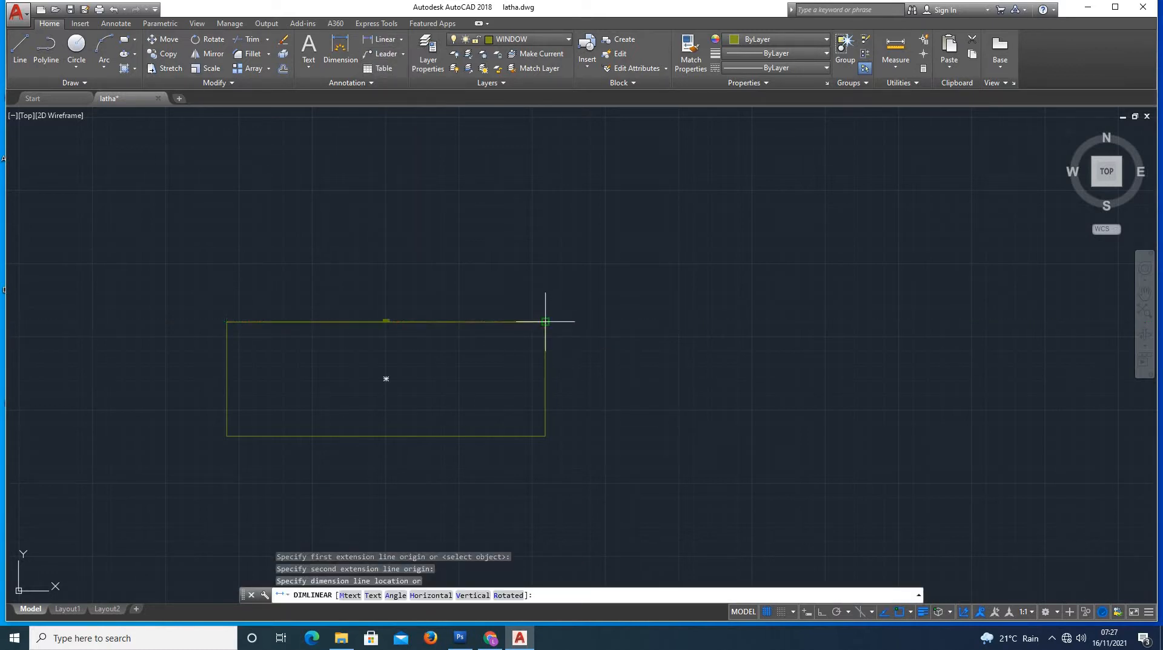
left_click(538, 300)
Examine how legible the text and arrowheads of the top dimension are at different view scales.
scroll(385, 302, "up", 10)
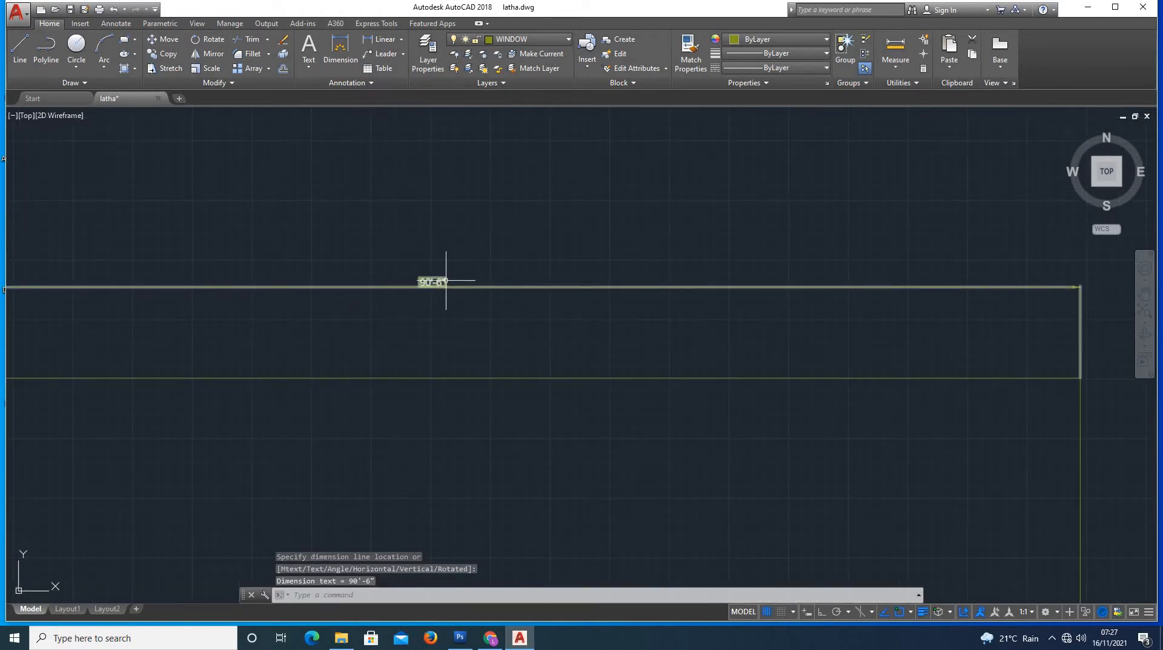
scroll(447, 280, "down", 8)
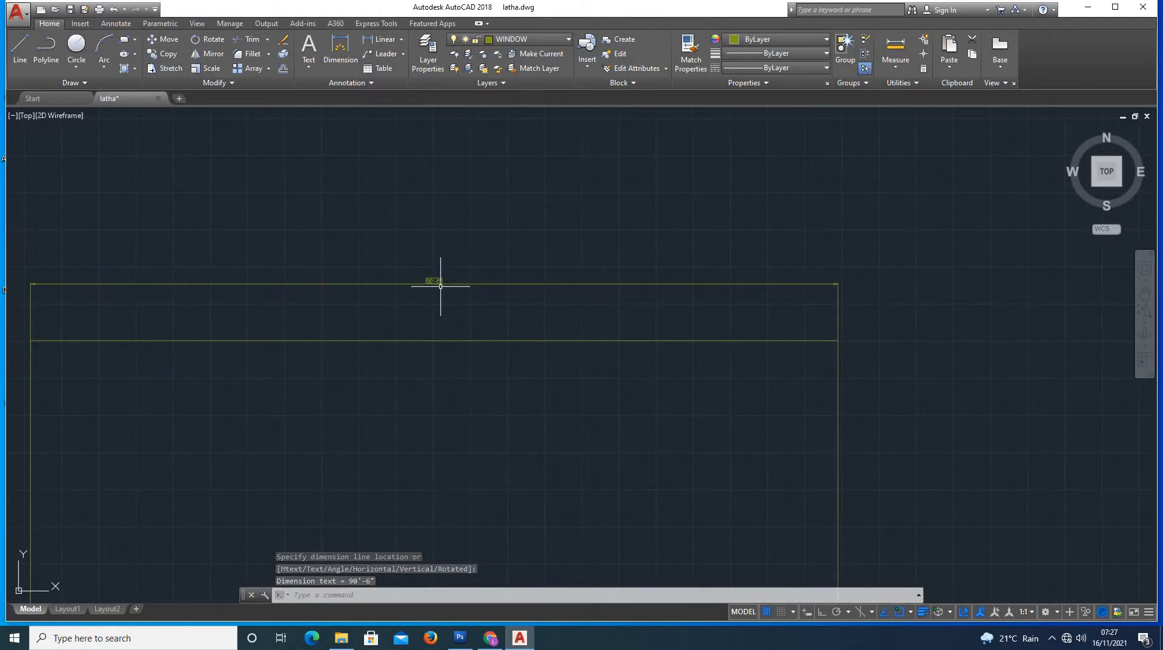
scroll(443, 282, "up", 4)
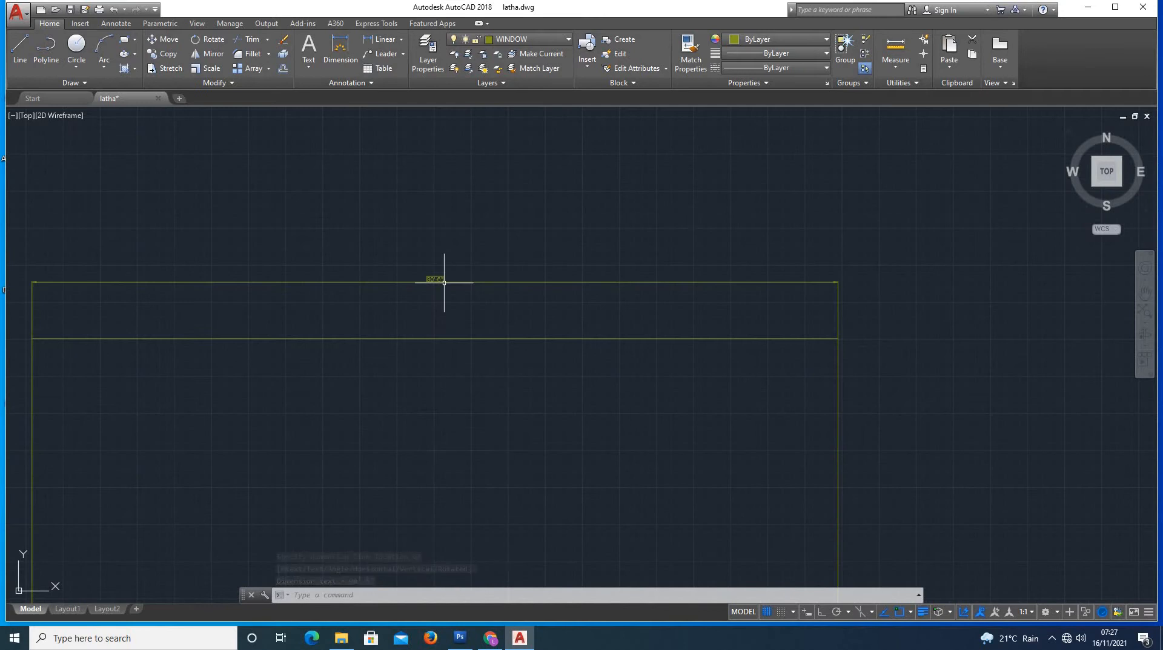
scroll(442, 281, "up", 2)
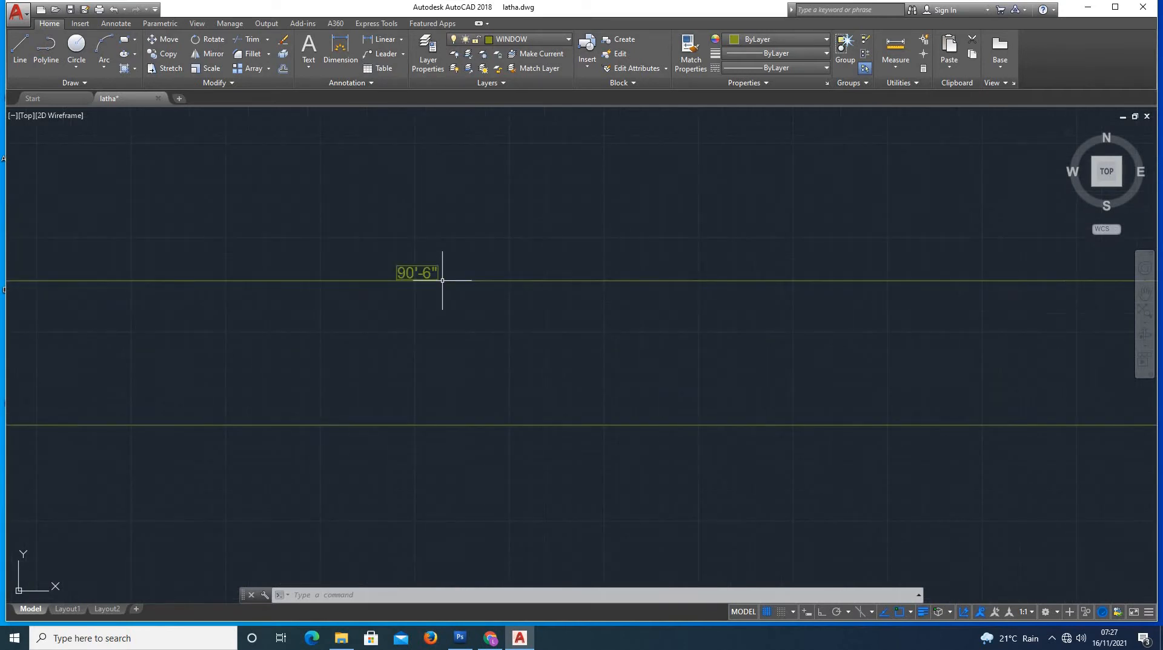
scroll(442, 279, "down", 2)
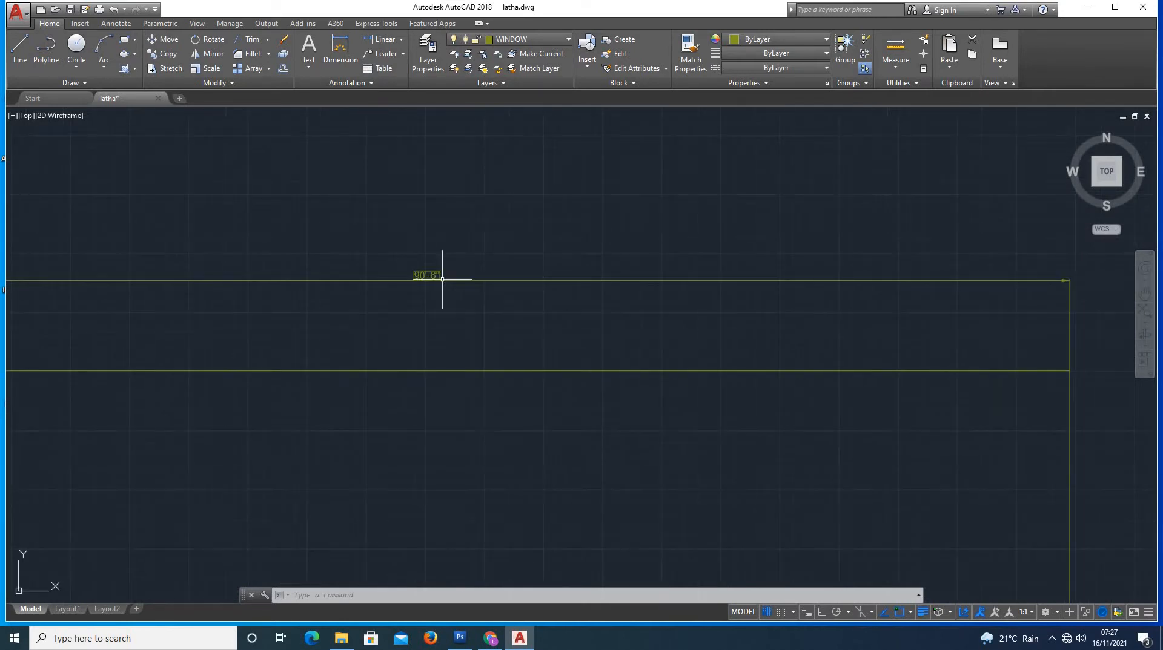
scroll(442, 280, "down", 2)
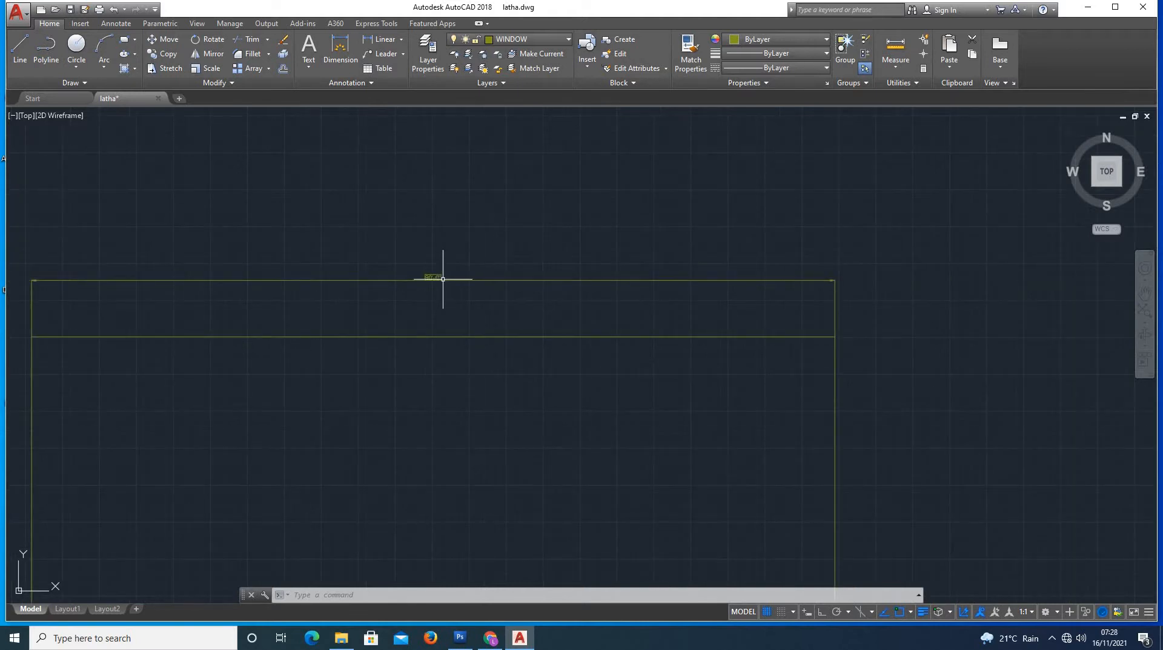
scroll(496, 290, "down", 4)
scroll(499, 306, "up", 4)
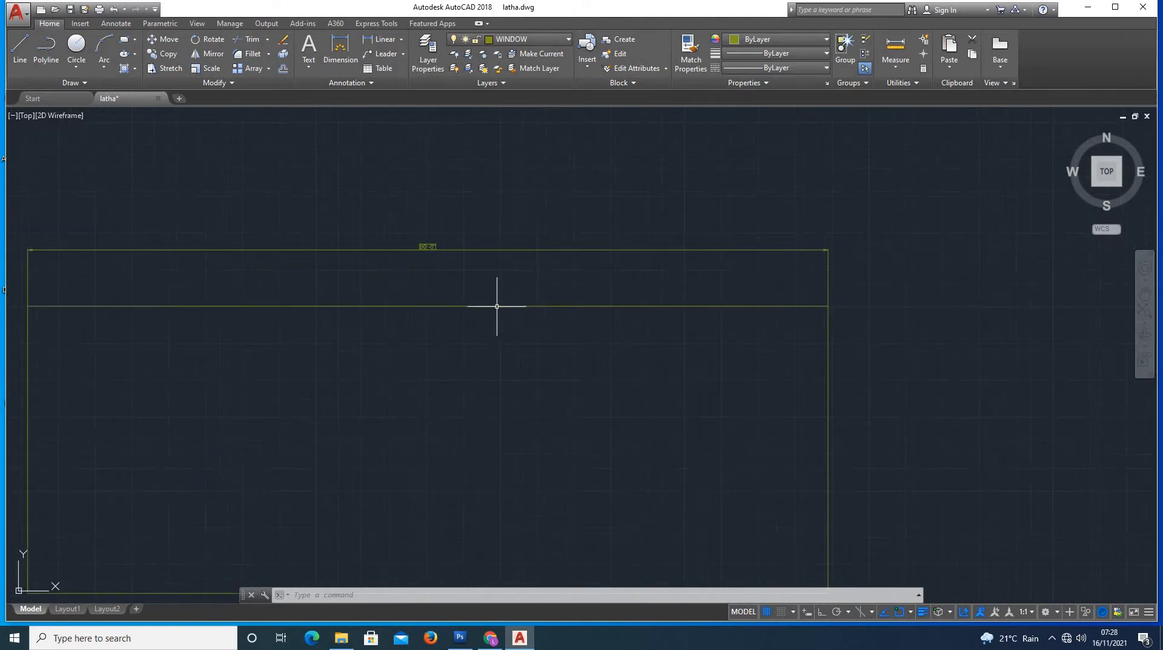
scroll(446, 266, "up", 2)
scroll(454, 271, "down", 2)
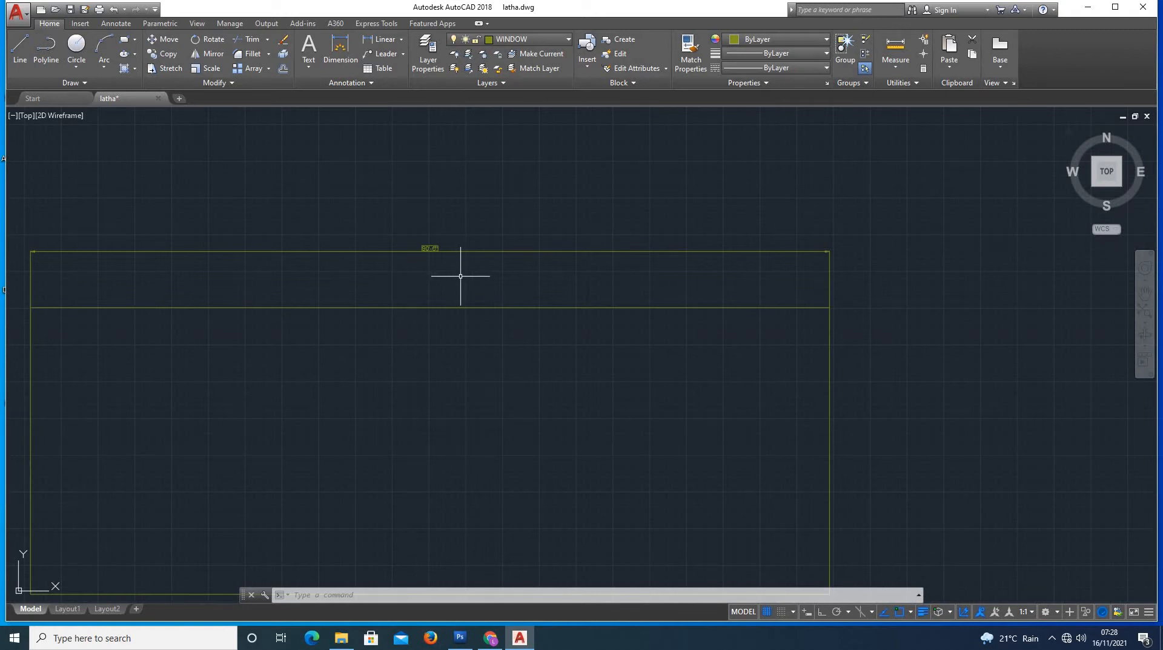
scroll(433, 255, "down", 2)
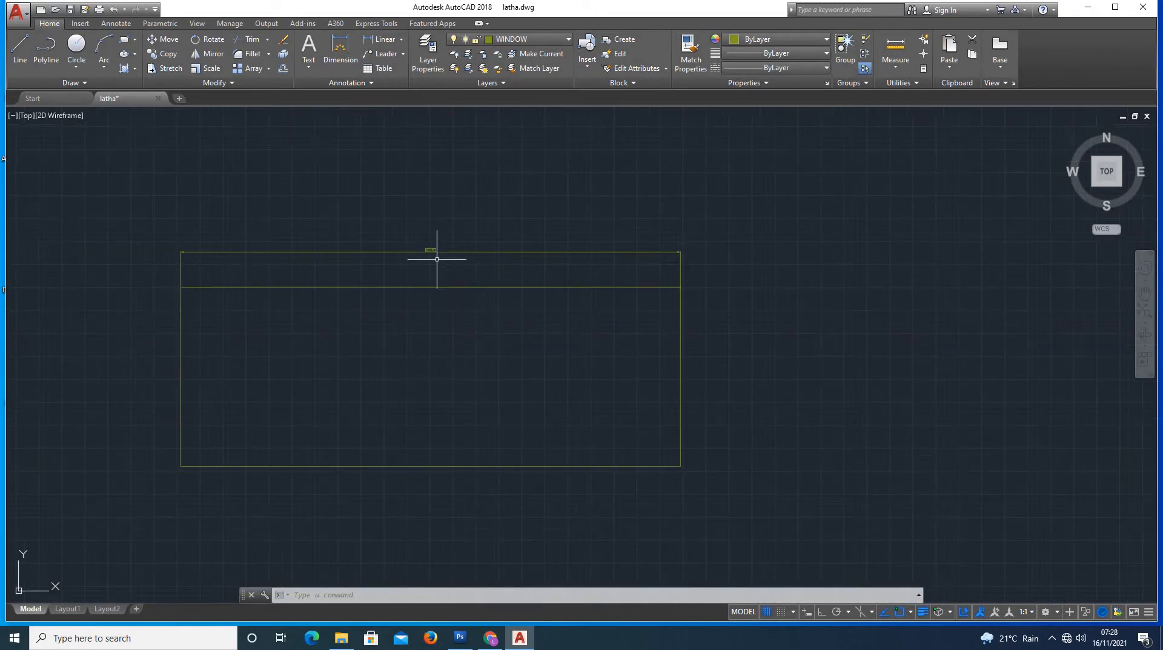
scroll(425, 271, "up", 10)
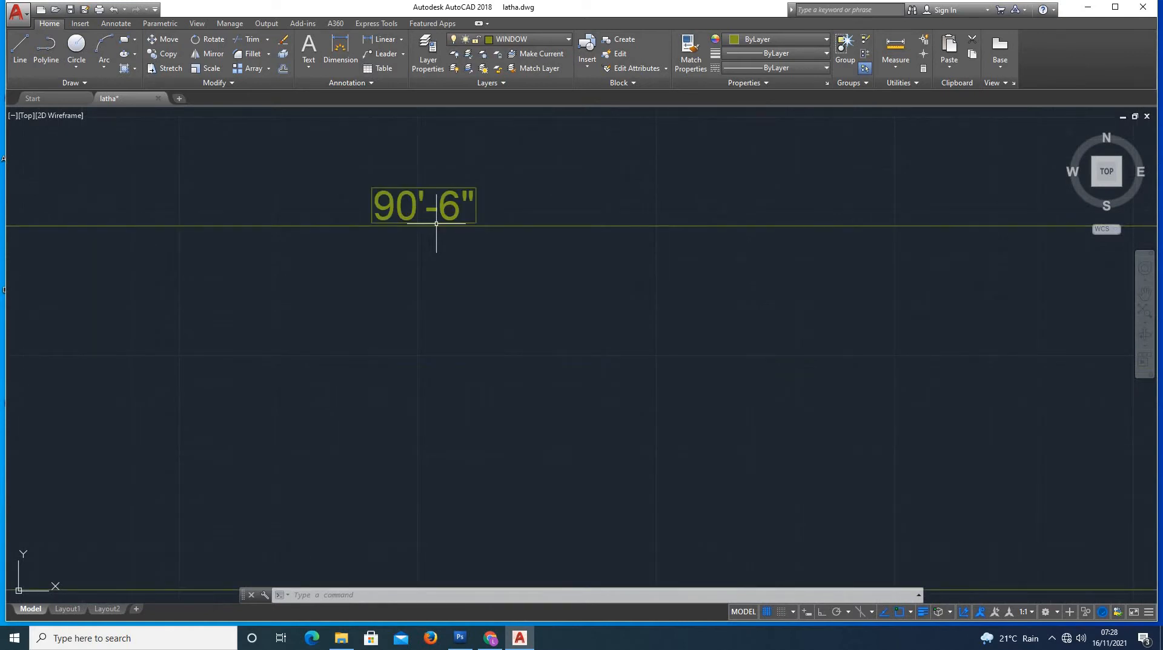
scroll(436, 230, "down", 10)
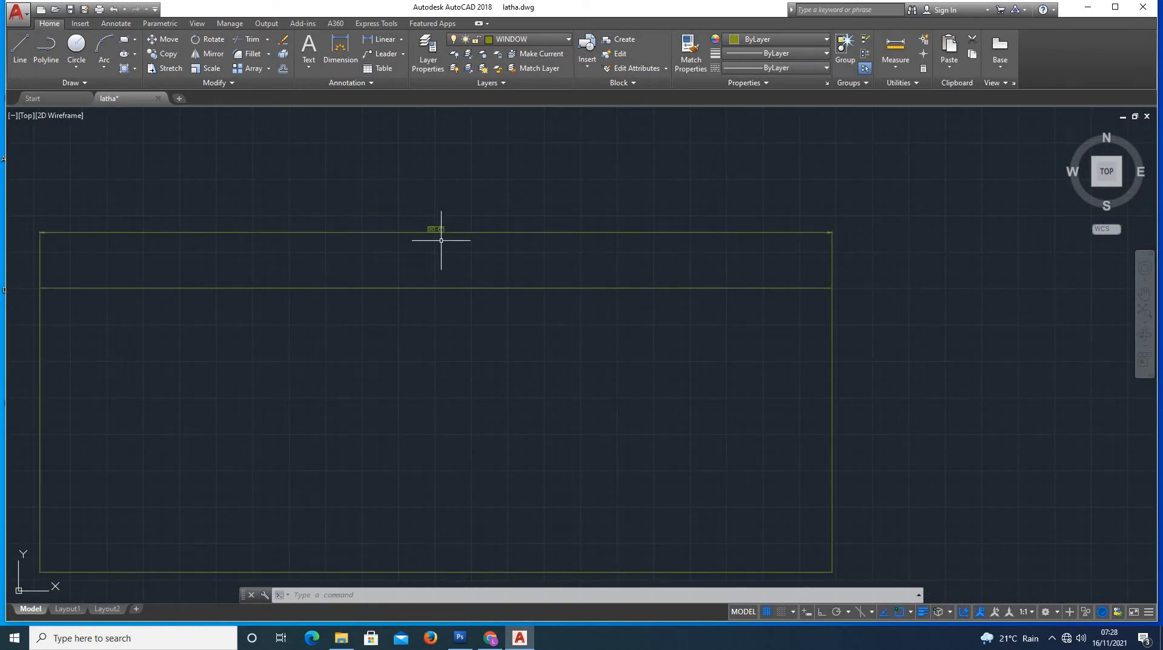
Modify the ISO-25 dimension style with a text height of 1' and an arrow size of 1'.
type("d")
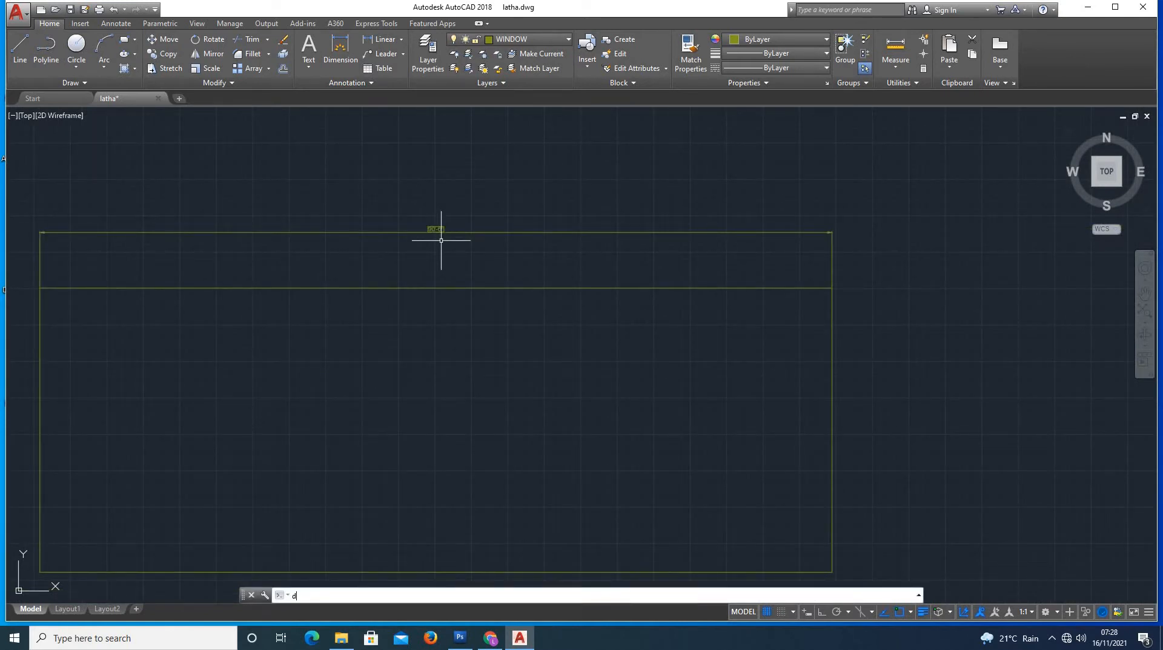
key("Return")
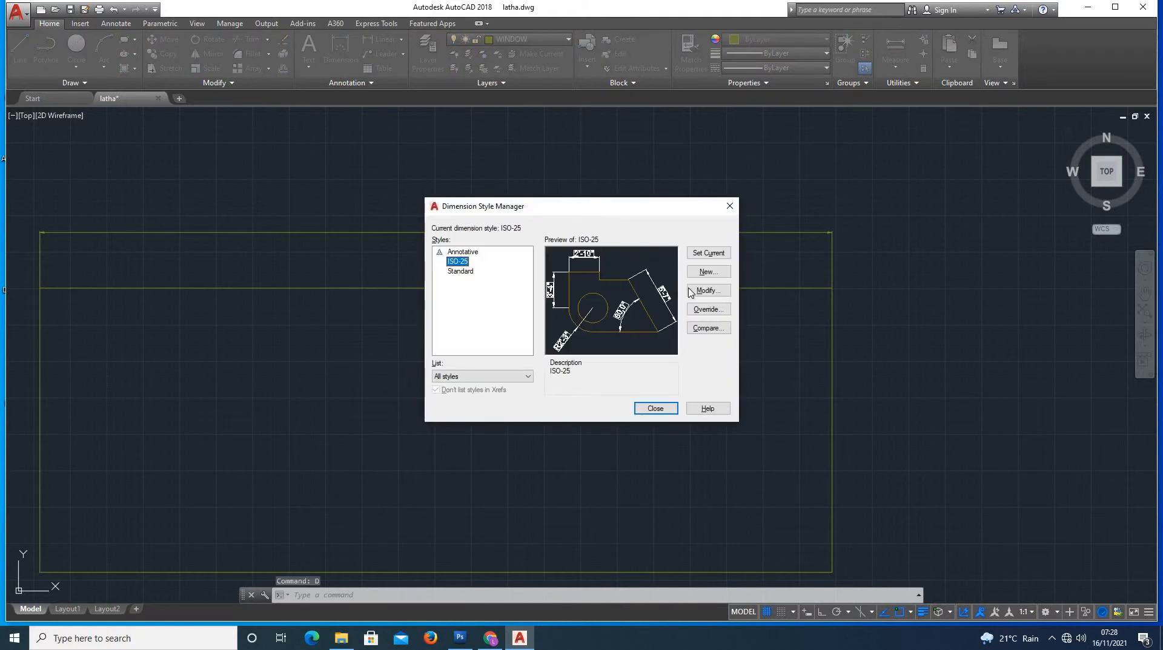
left_click(707, 293)
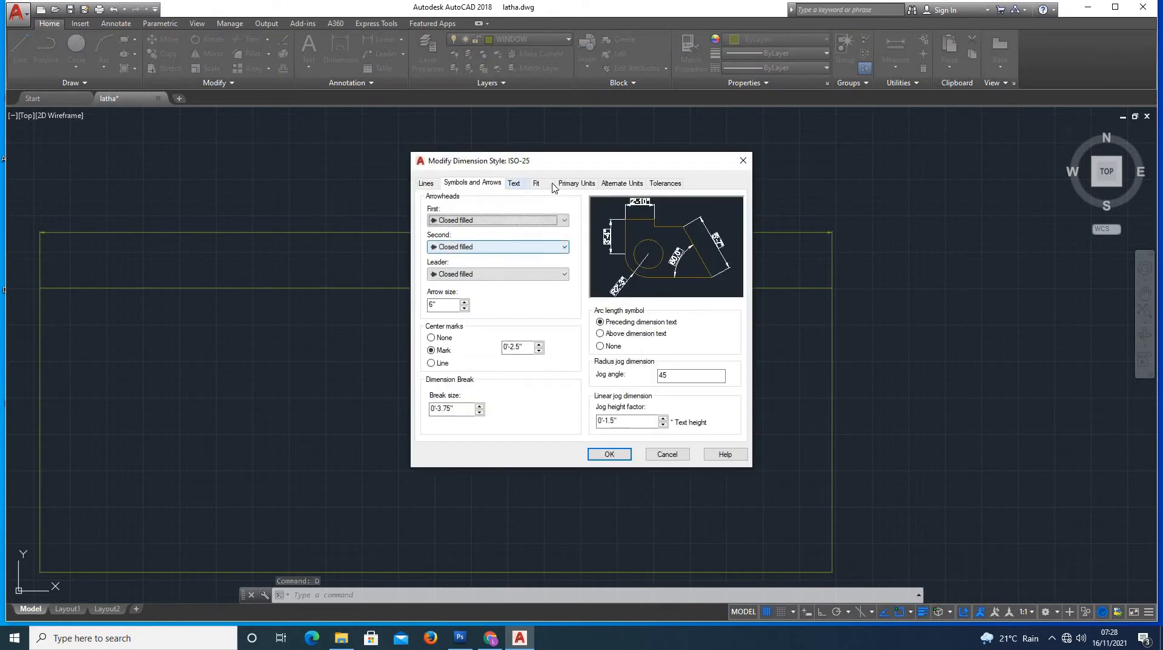
left_click(515, 184)
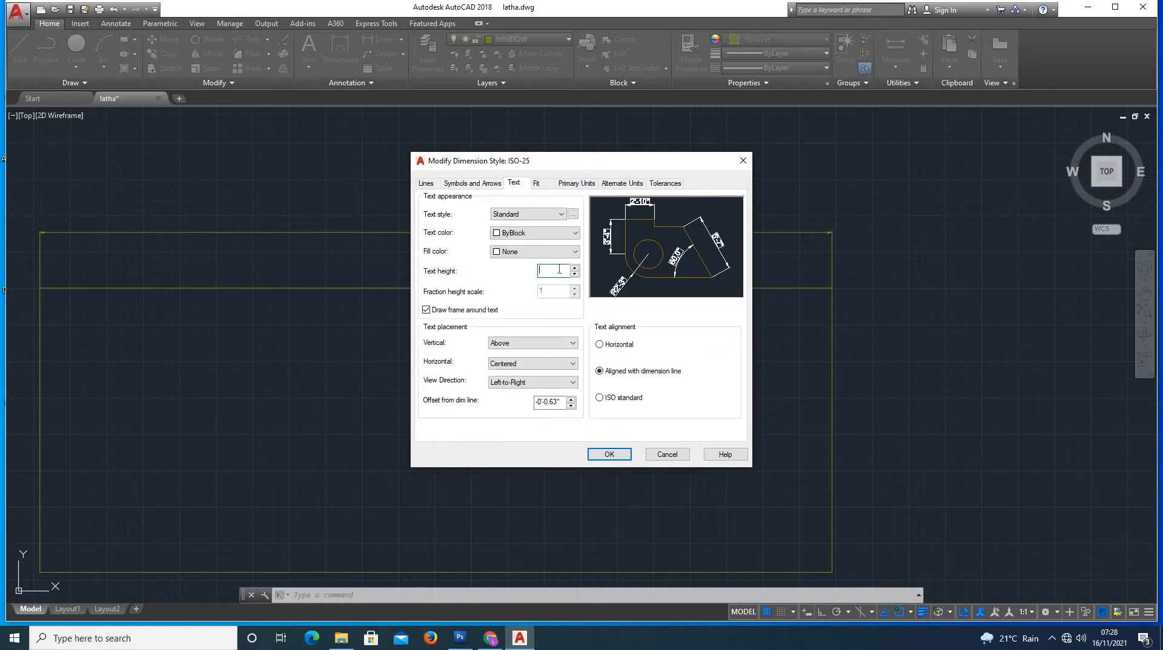
type("1'")
left_click(479, 185)
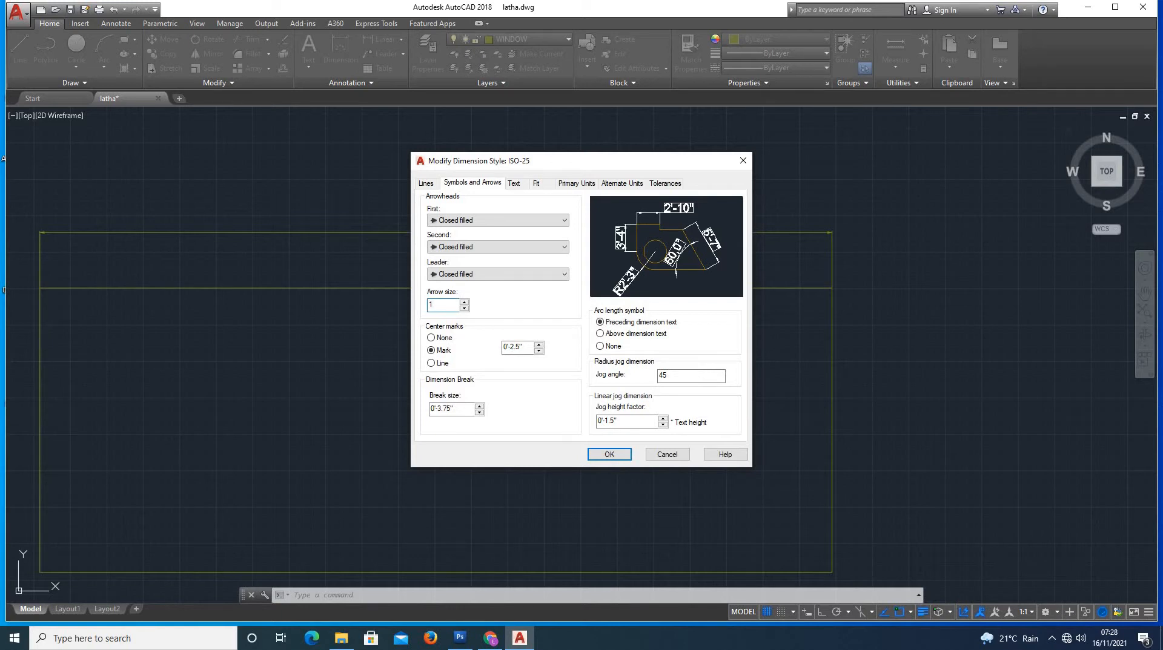
type("1'")
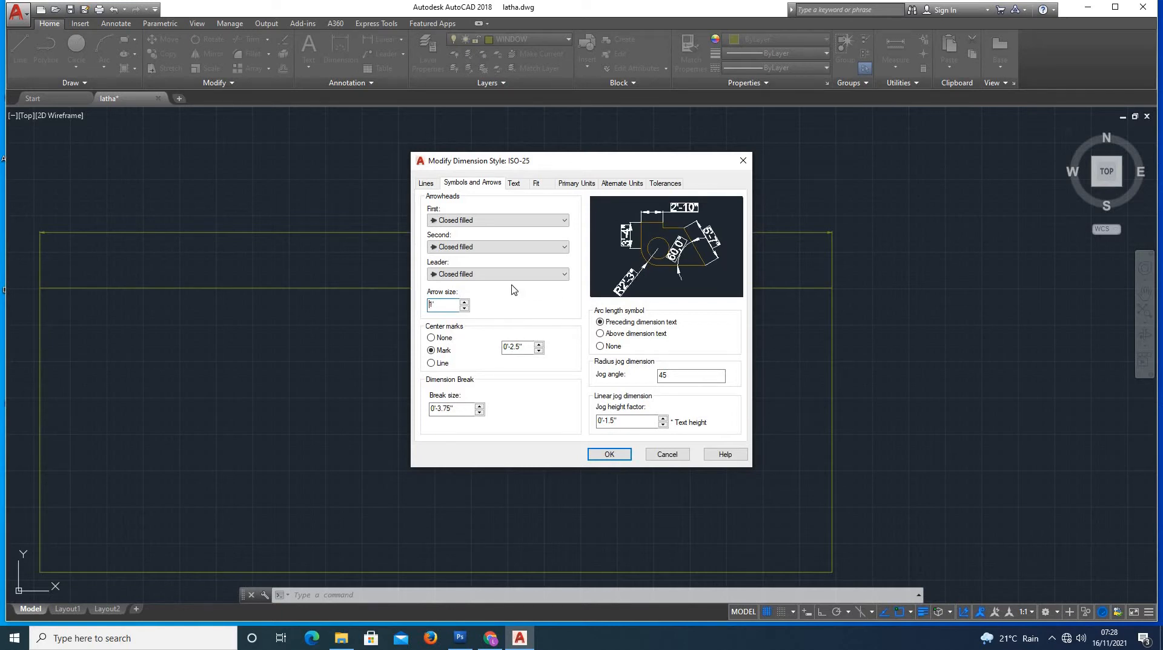
left_click(609, 454)
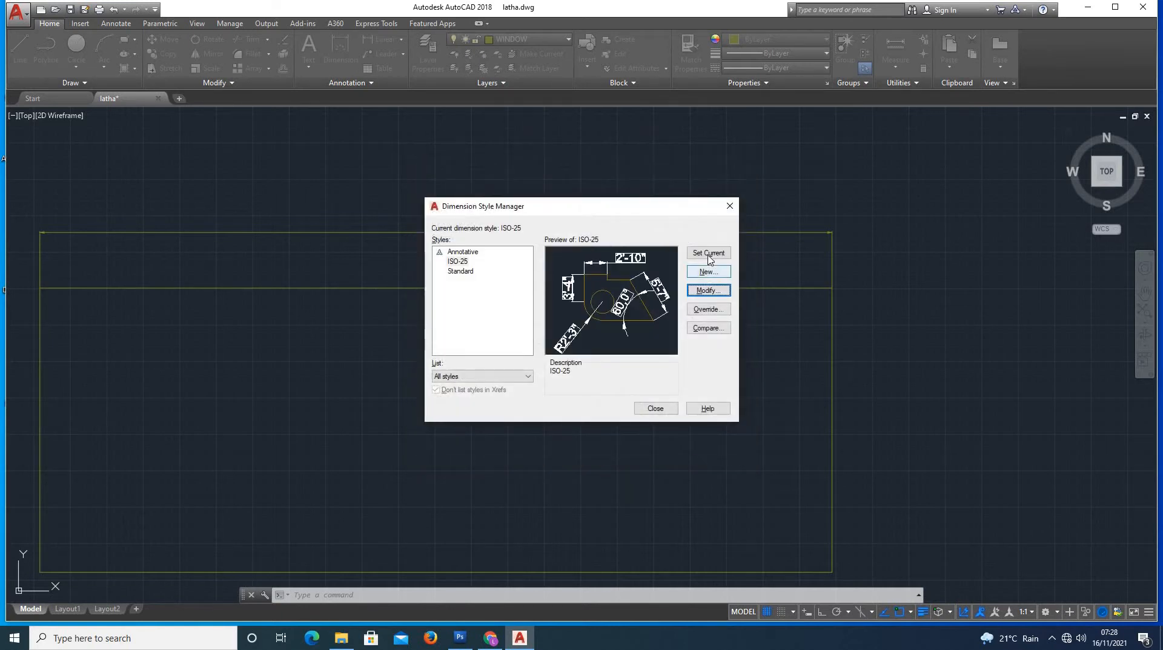
left_click(656, 409)
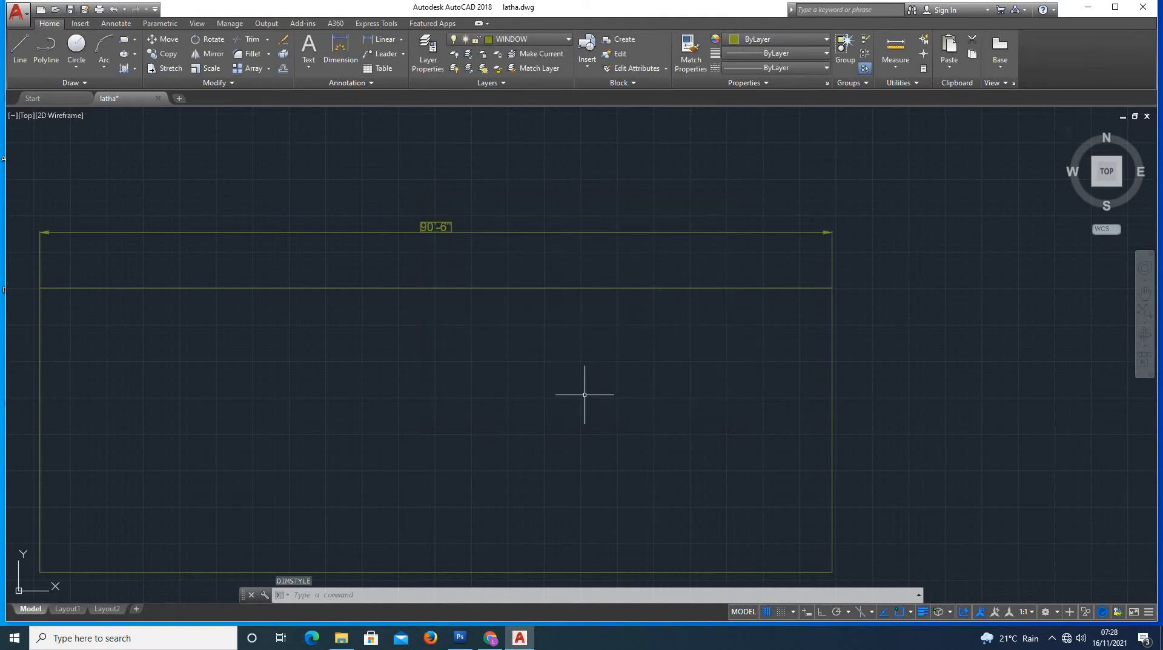
Add a linear dimension to the rectangle's right edge, placing the dimension line outside the rectangle.
scroll(363, 339, "down", 2)
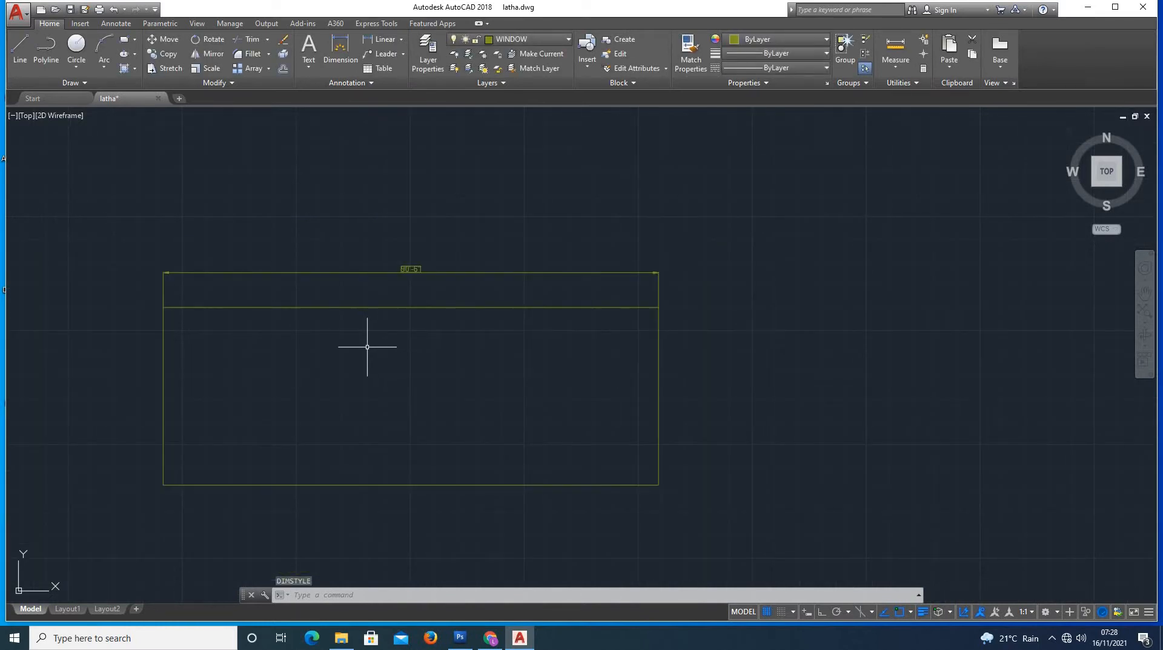
left_click(394, 41)
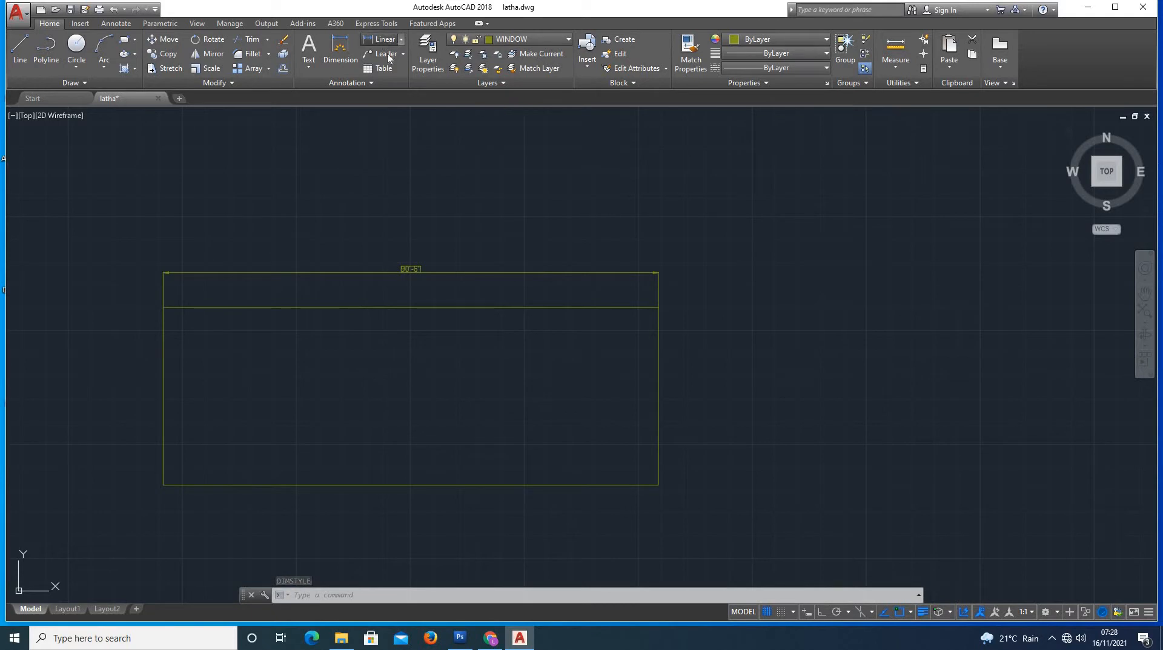
left_click(661, 306)
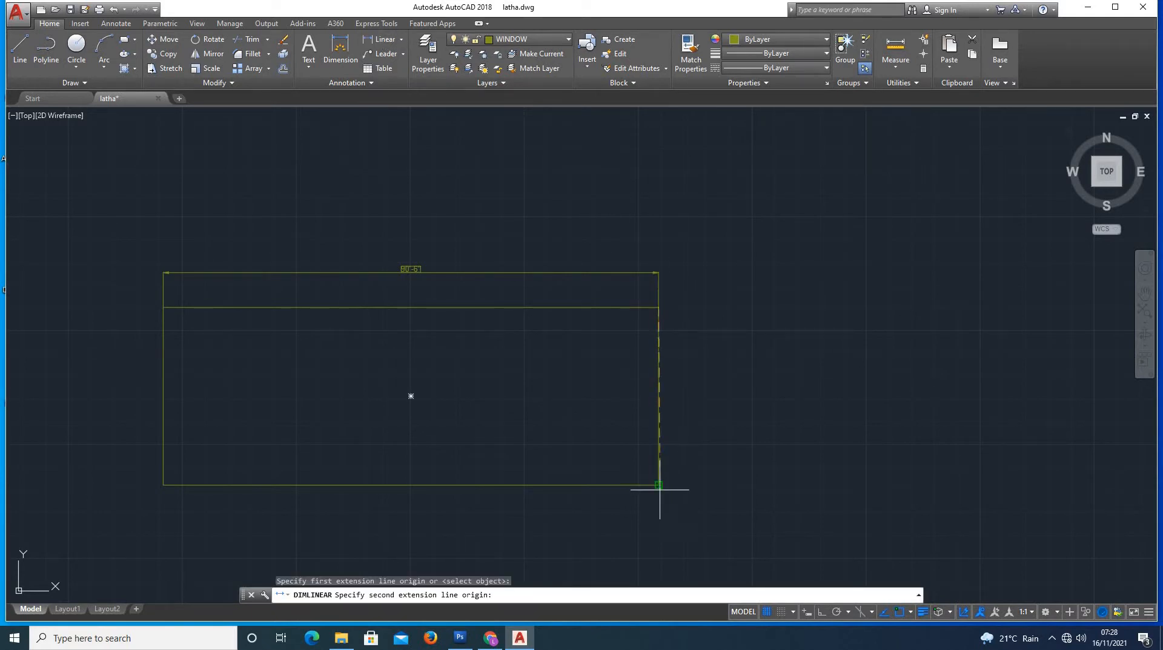
left_click(658, 485)
scroll(687, 398, "up", 4)
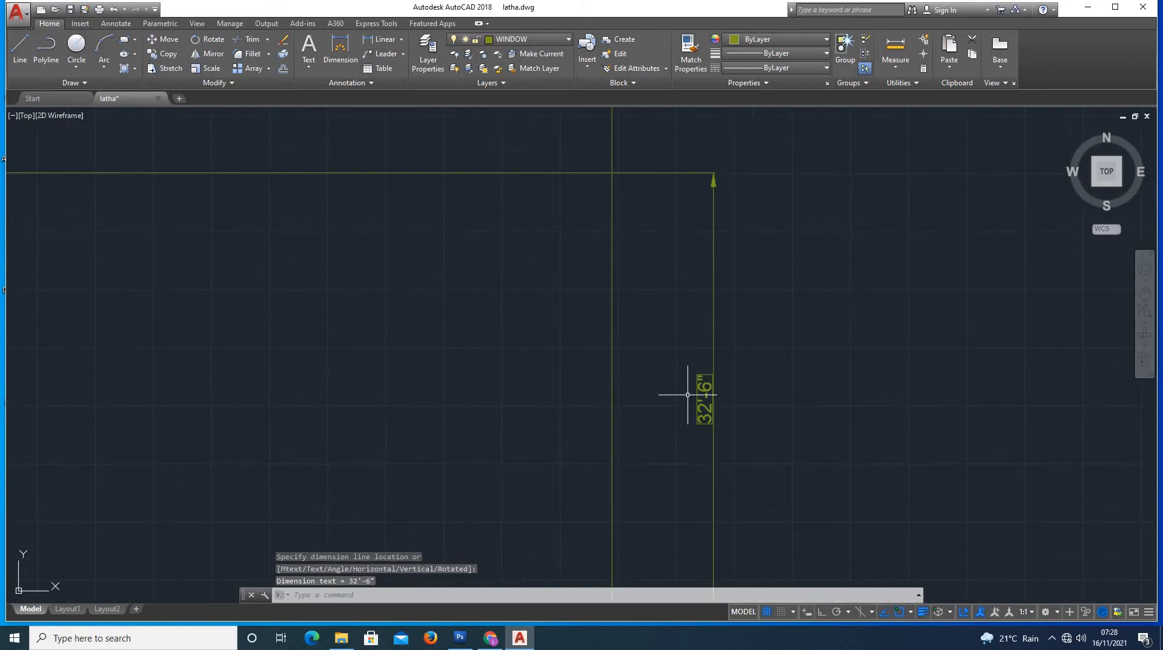
scroll(700, 397, "down", 2)
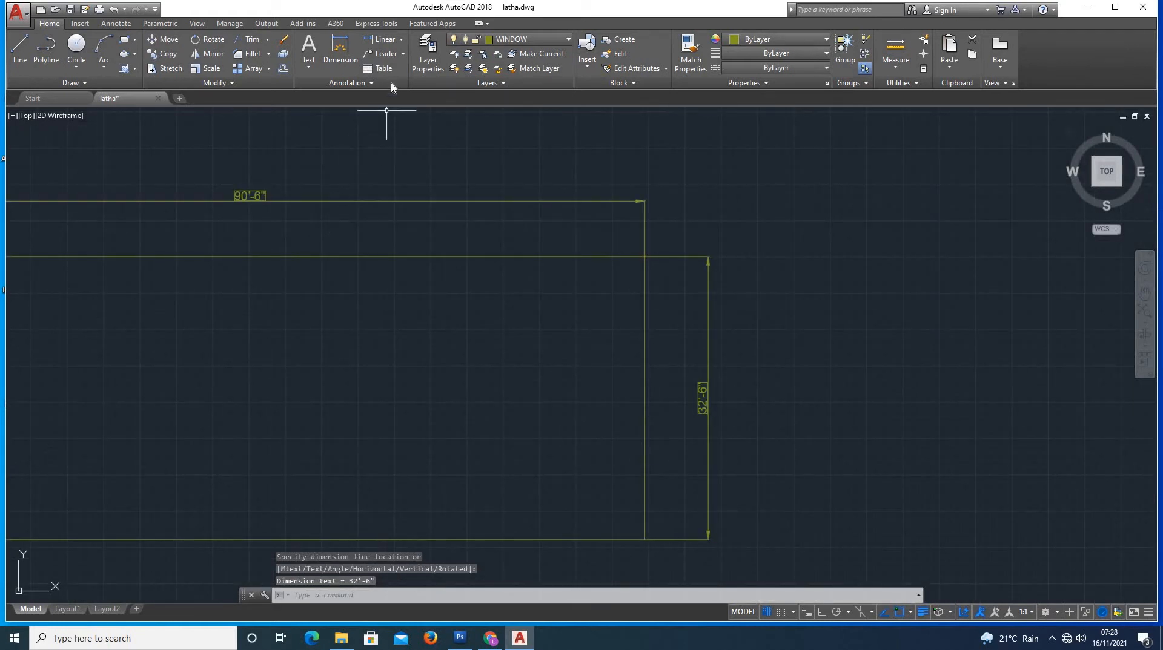
left_click(401, 40)
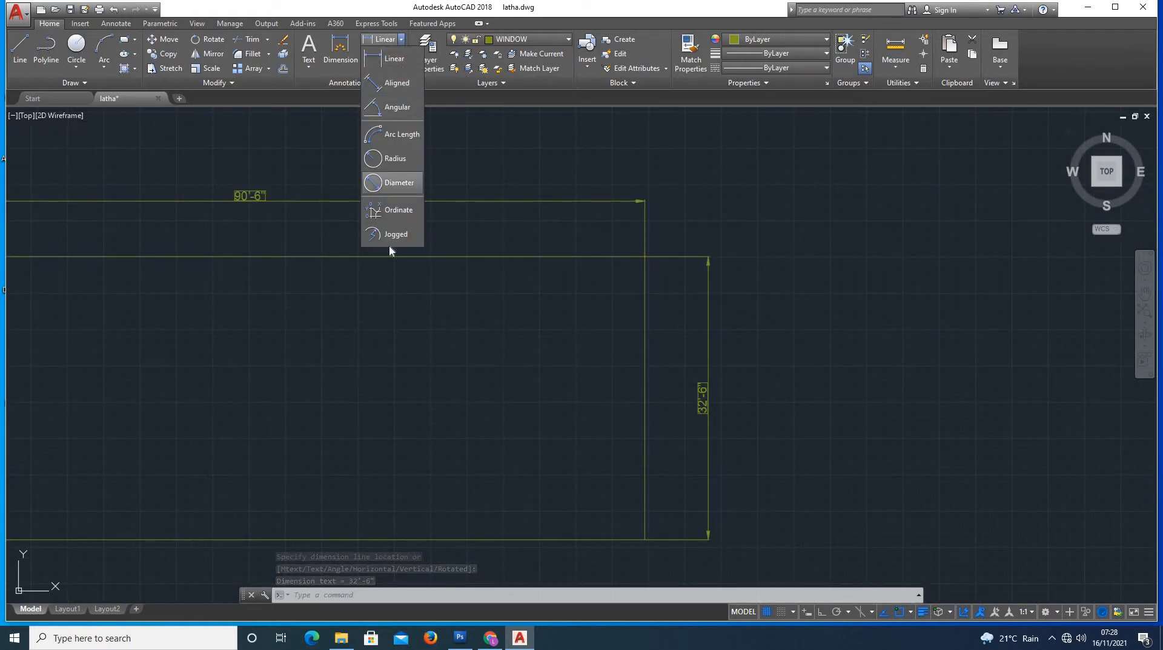
scroll(420, 299, "down", 2)
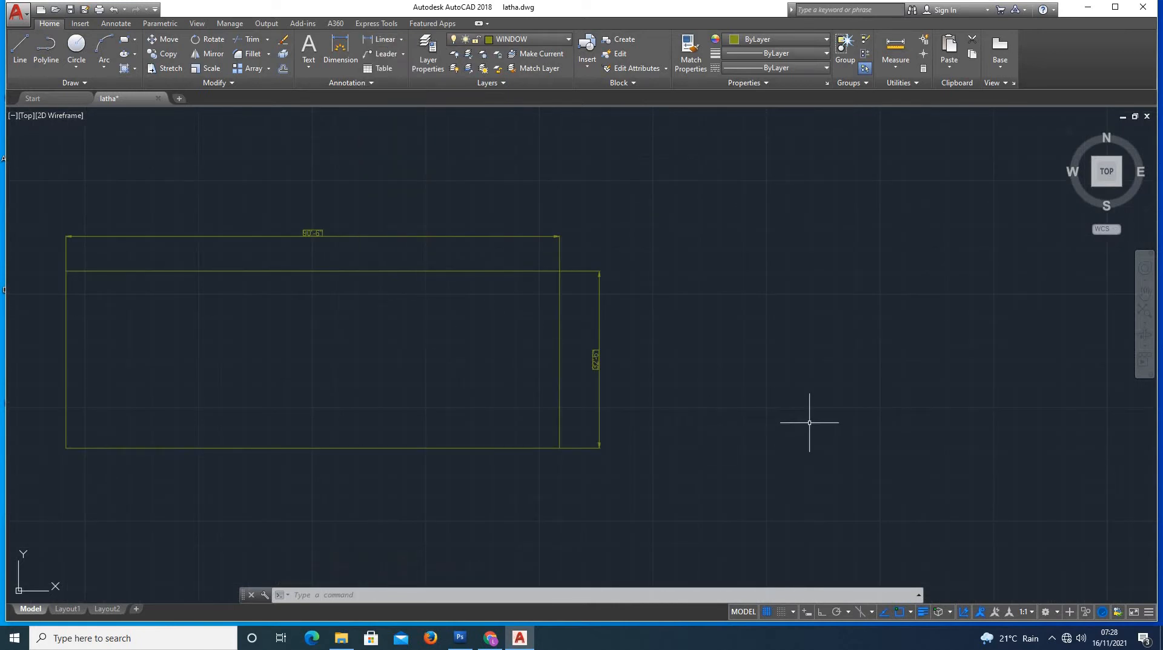
Draw a triangle of three lines from the lower end of the rectangle's right dimension, with a sloping side about 38' long.
type("1")
key("Return")
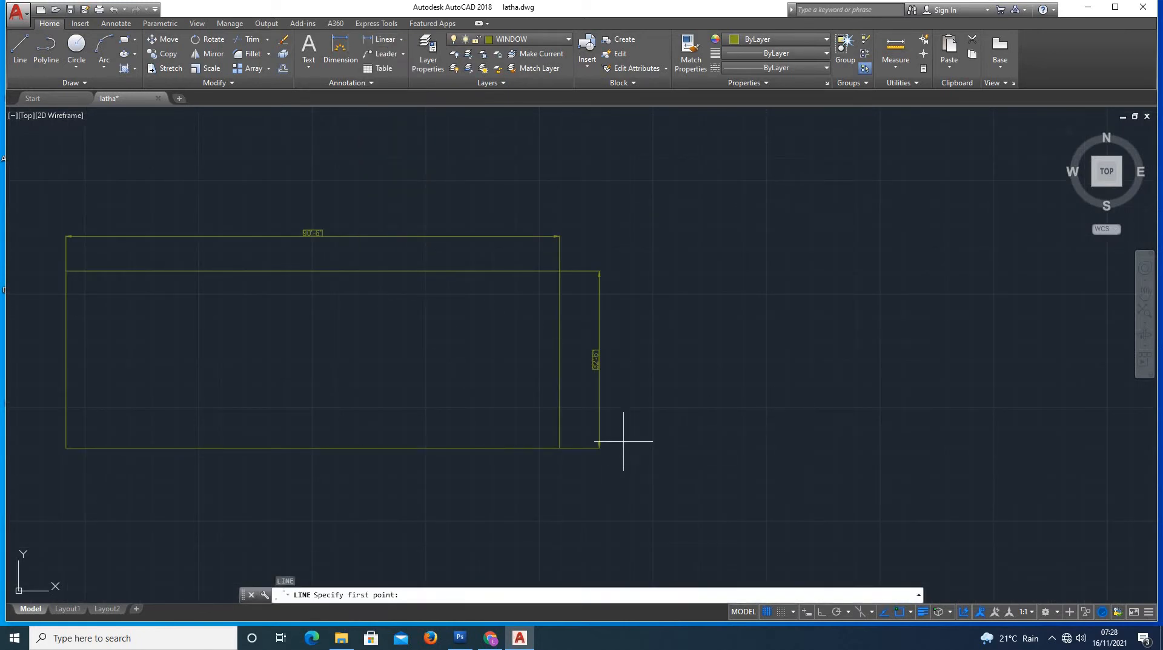
left_click(599, 448)
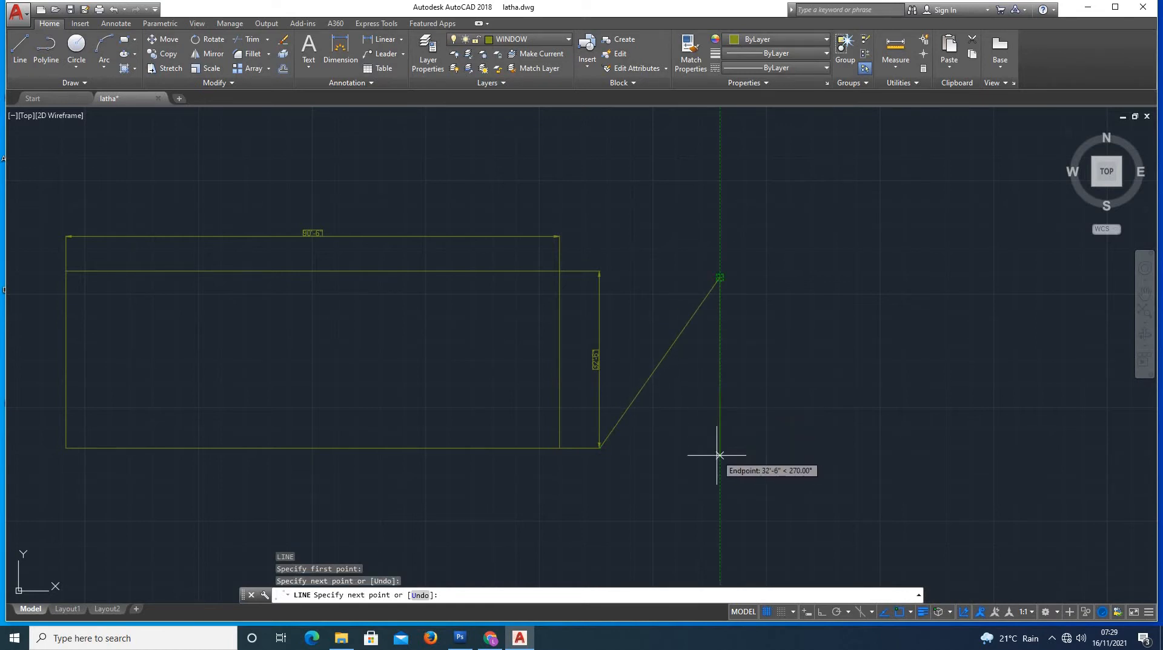
left_click(719, 445)
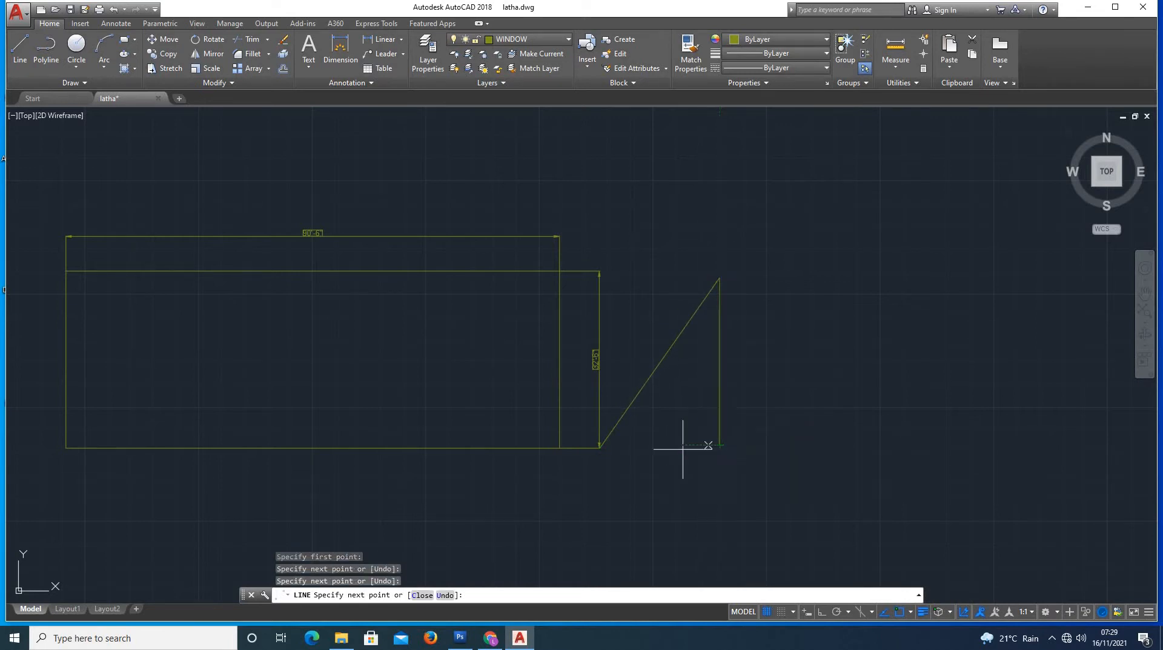
left_click(599, 448)
key("Escape")
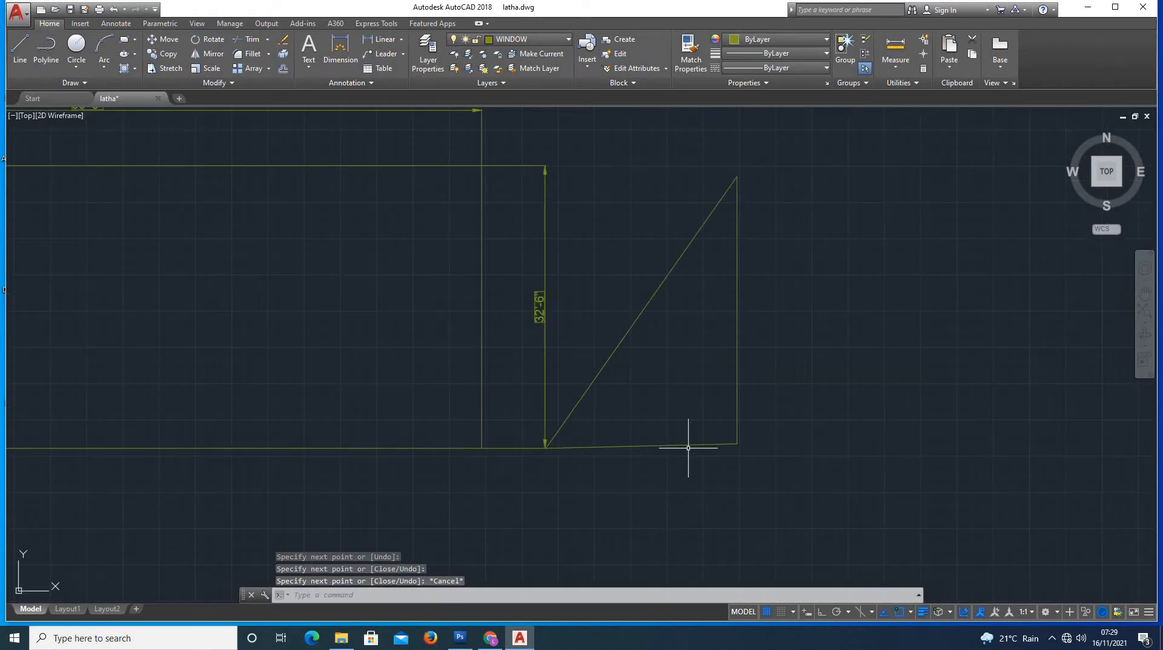
Erase the triangle's slightly tilted base and redraw it as a horizontal line from the sloping side's lower end.
scroll(689, 446, "up", 2)
left_click(695, 445)
key("Delete")
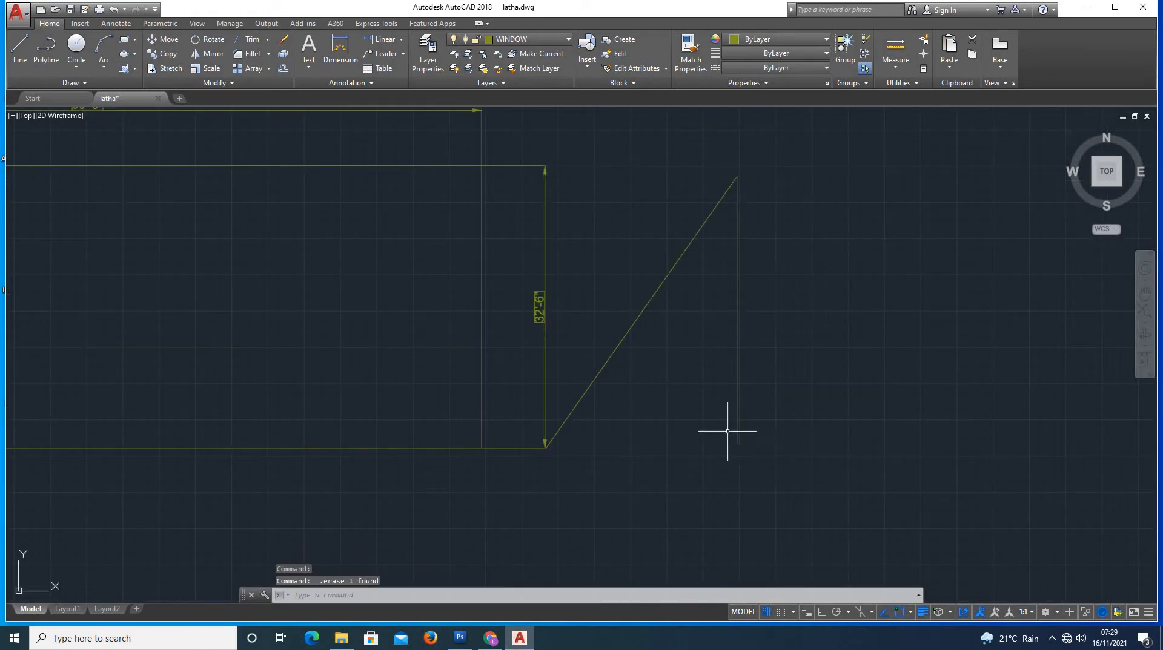
type("l")
key("Return")
left_click(545, 448)
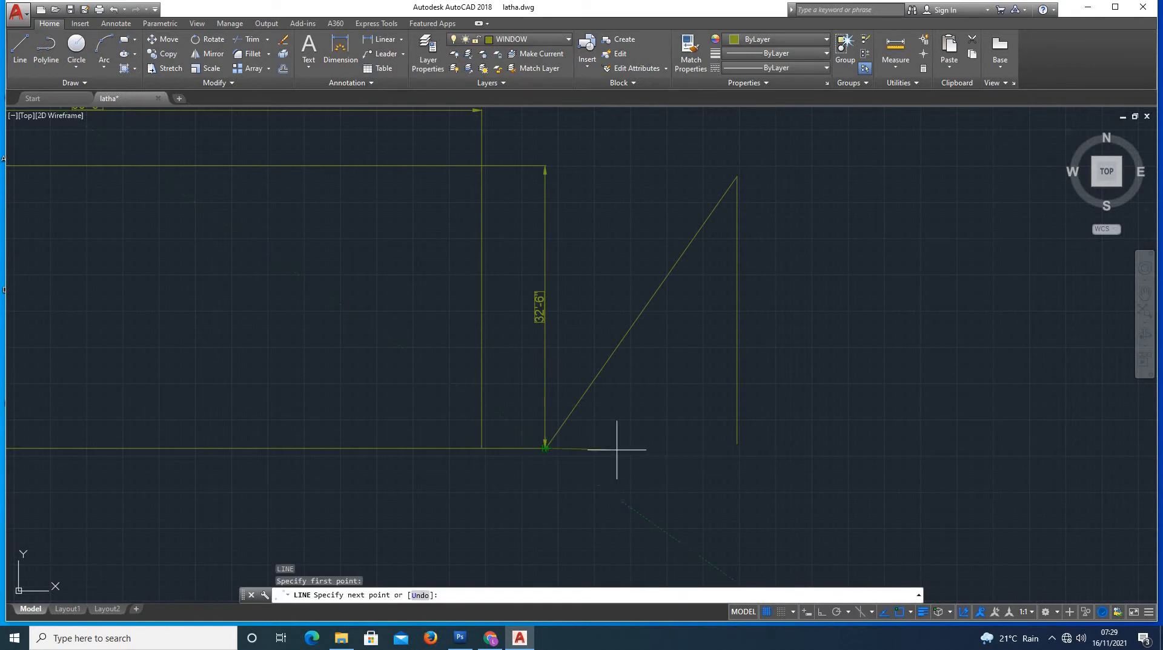
left_click(737, 448)
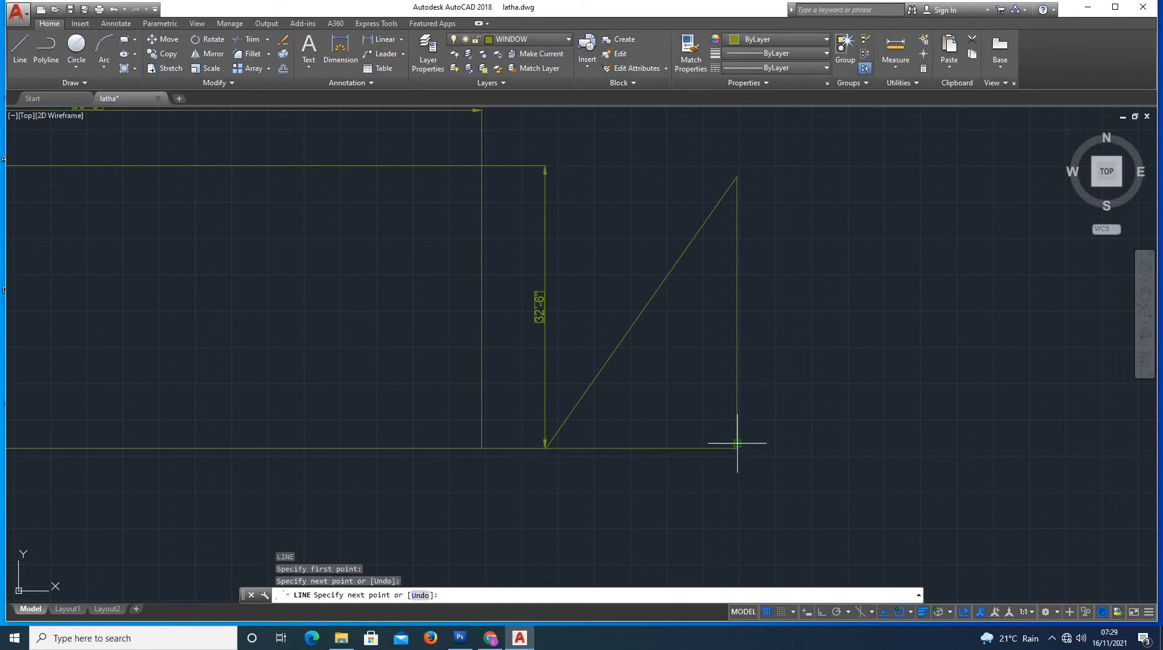
key("Escape")
Replace the triangle's vertical side with a line from the end of the new base up to the apex.
left_click(737, 433)
key("Delete")
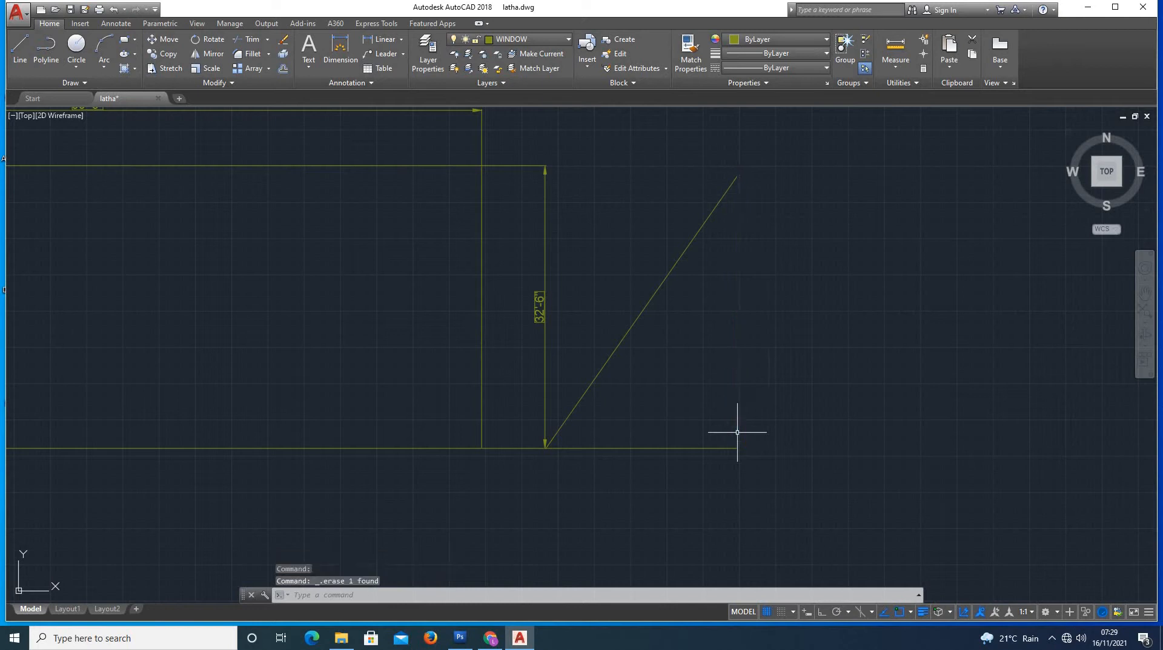
type("l")
key("Return")
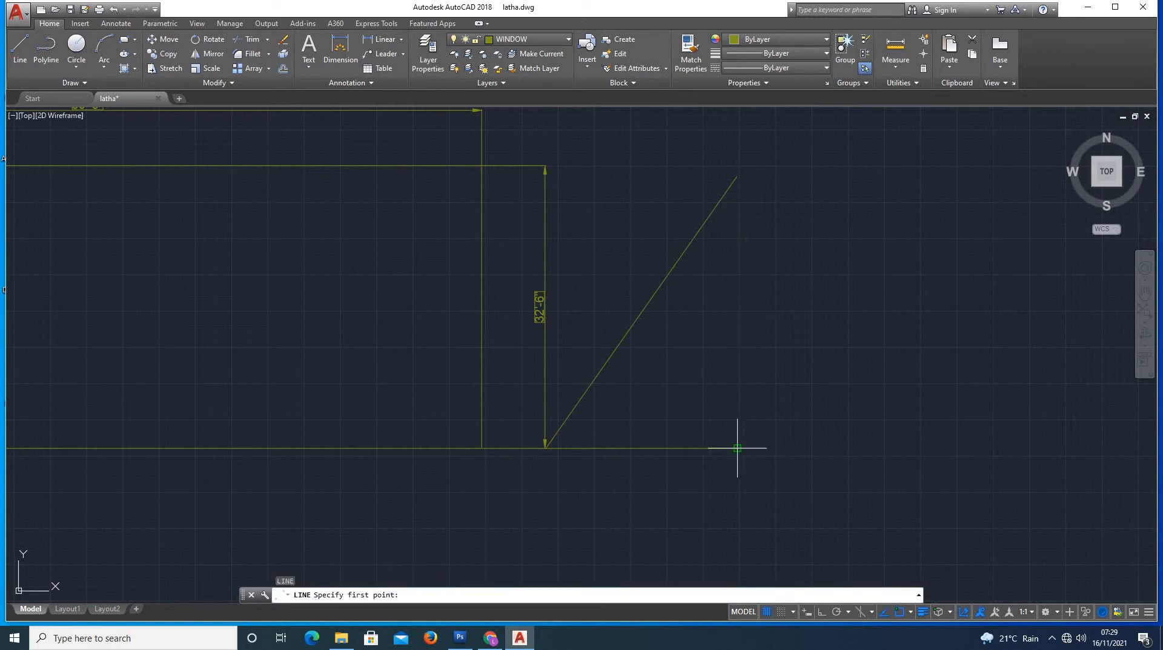
left_click(738, 449)
left_click(737, 176)
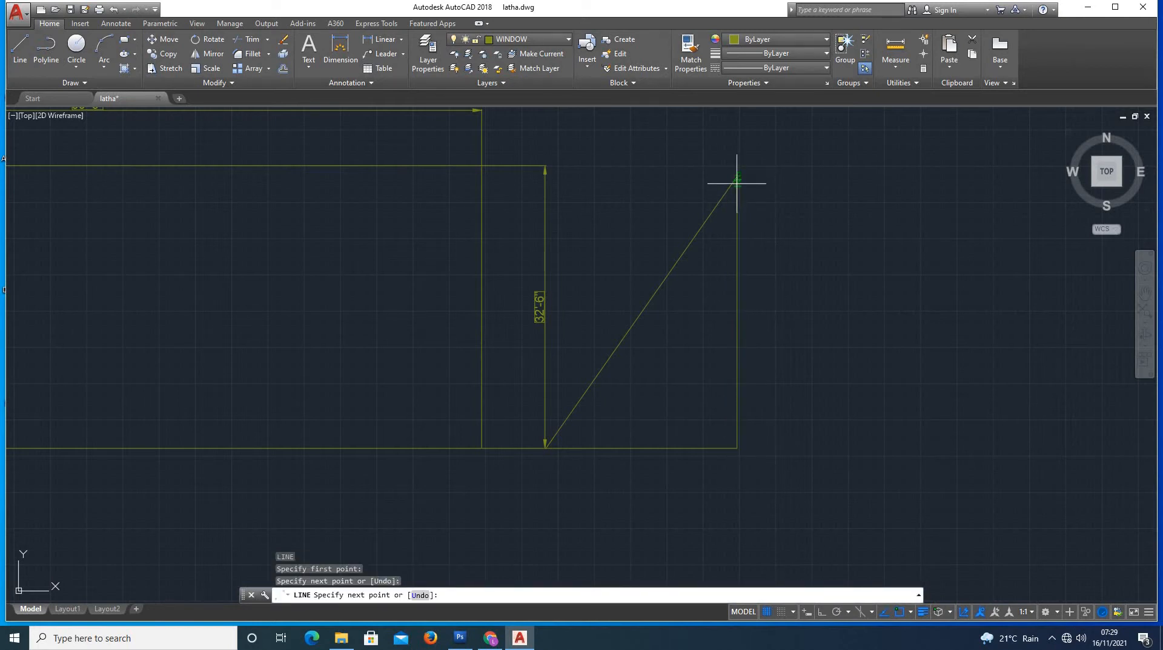
key("Escape")
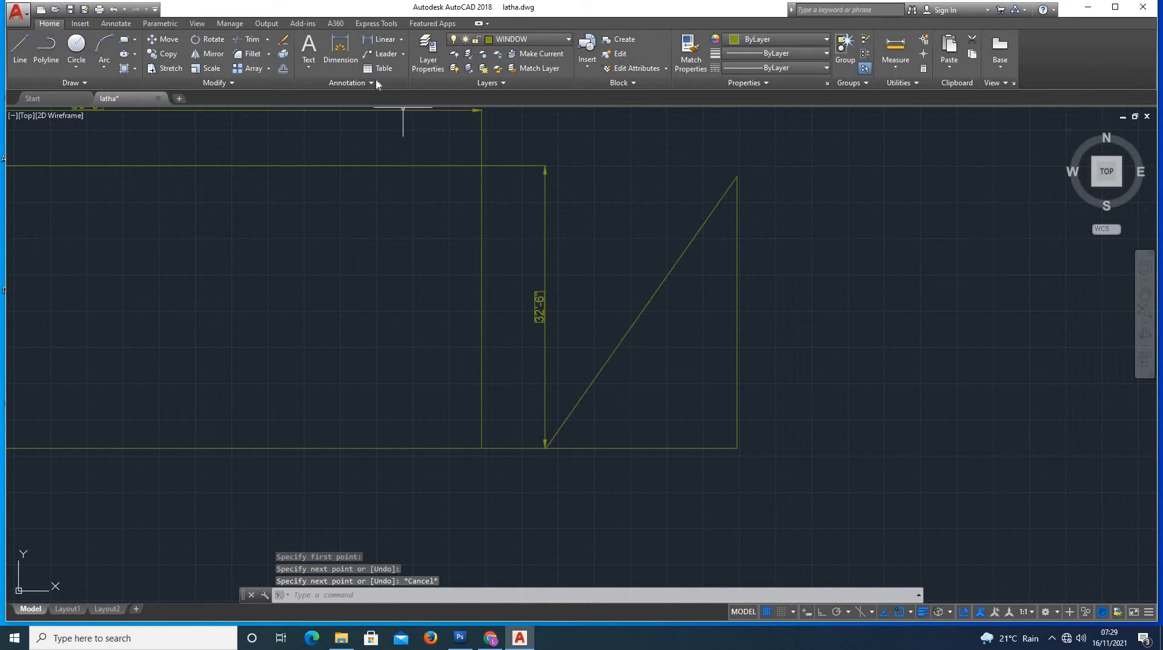
Add an aligned dimension to the triangle's sloping side, placing the dimension line on its outer side over the rectangle.
left_click(400, 40)
left_click(407, 85)
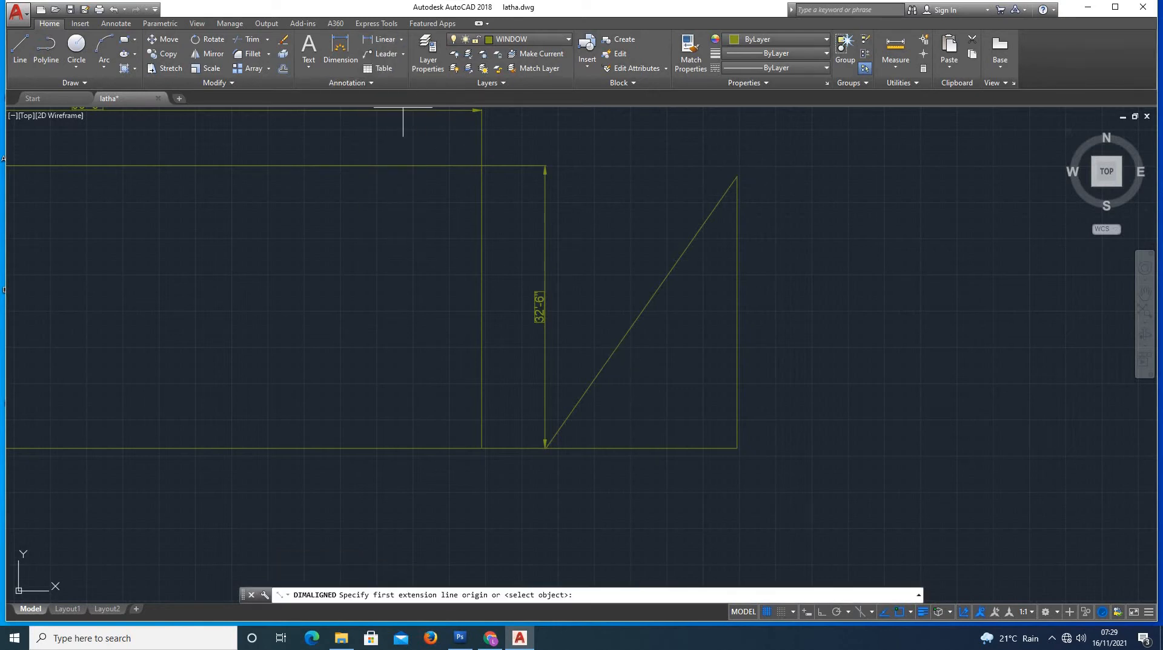
left_click(737, 177)
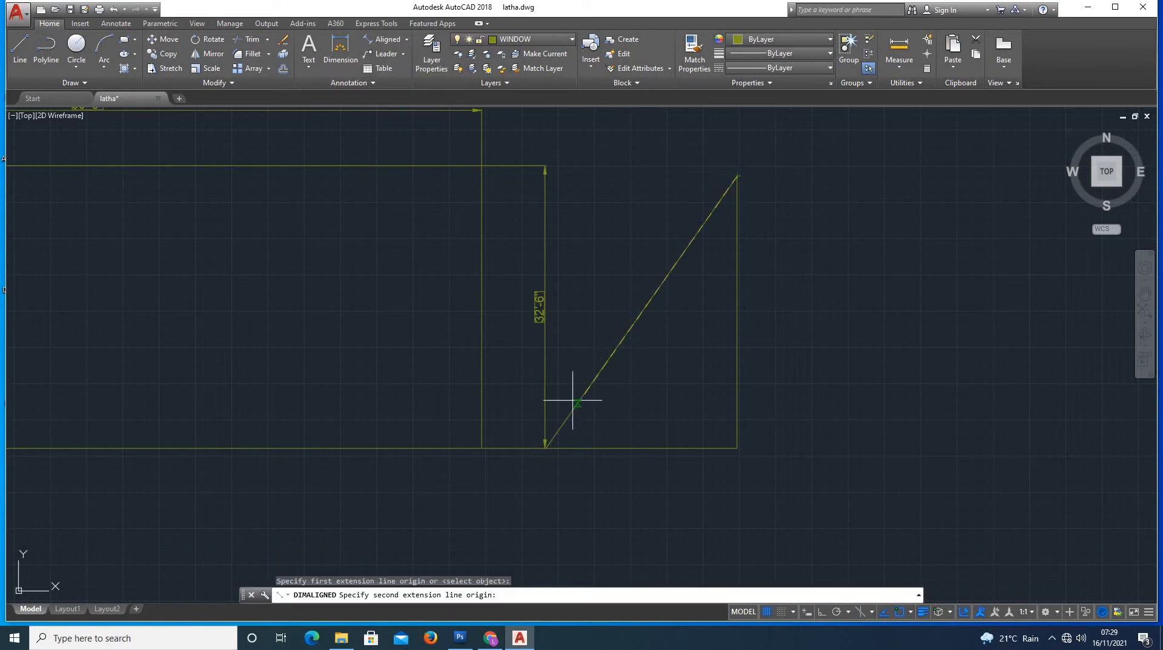
left_click(545, 449)
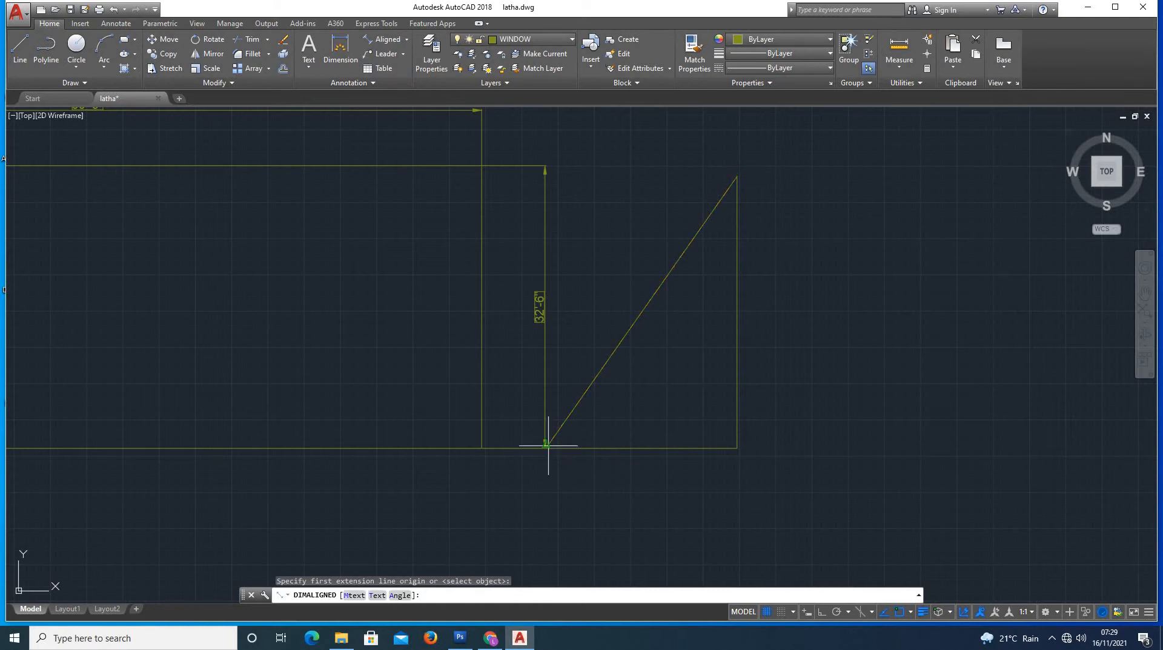
left_click(447, 342)
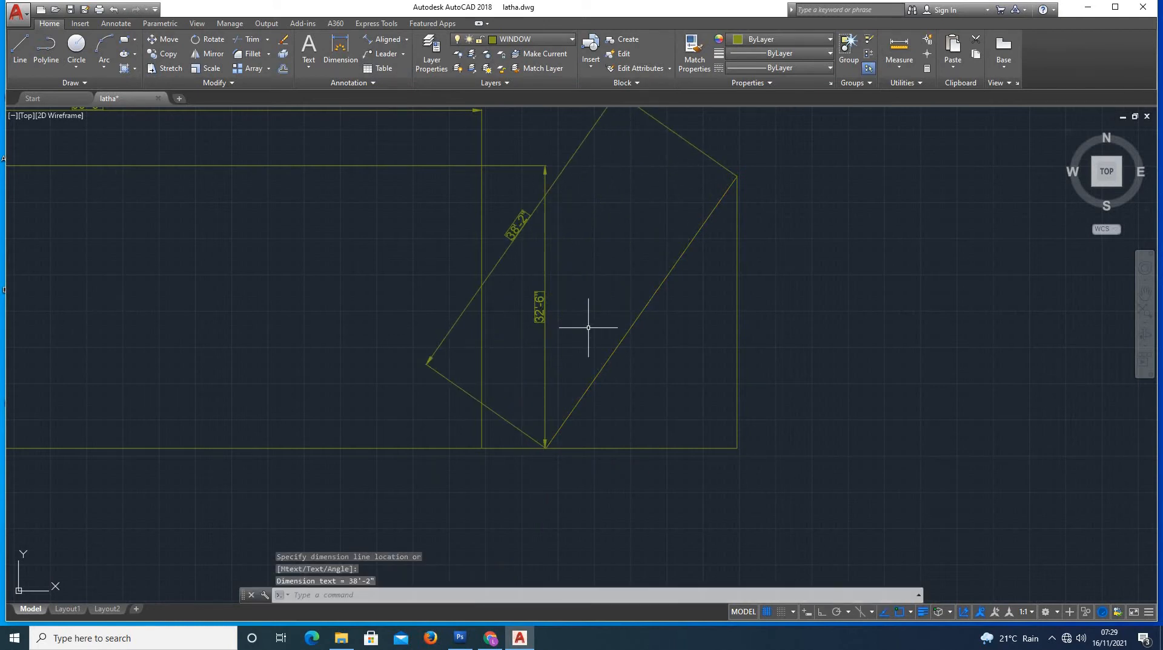
Add an angular dimension between the triangle's sloping side and base, placing the arc inside the triangle.
scroll(572, 391, "down", 2)
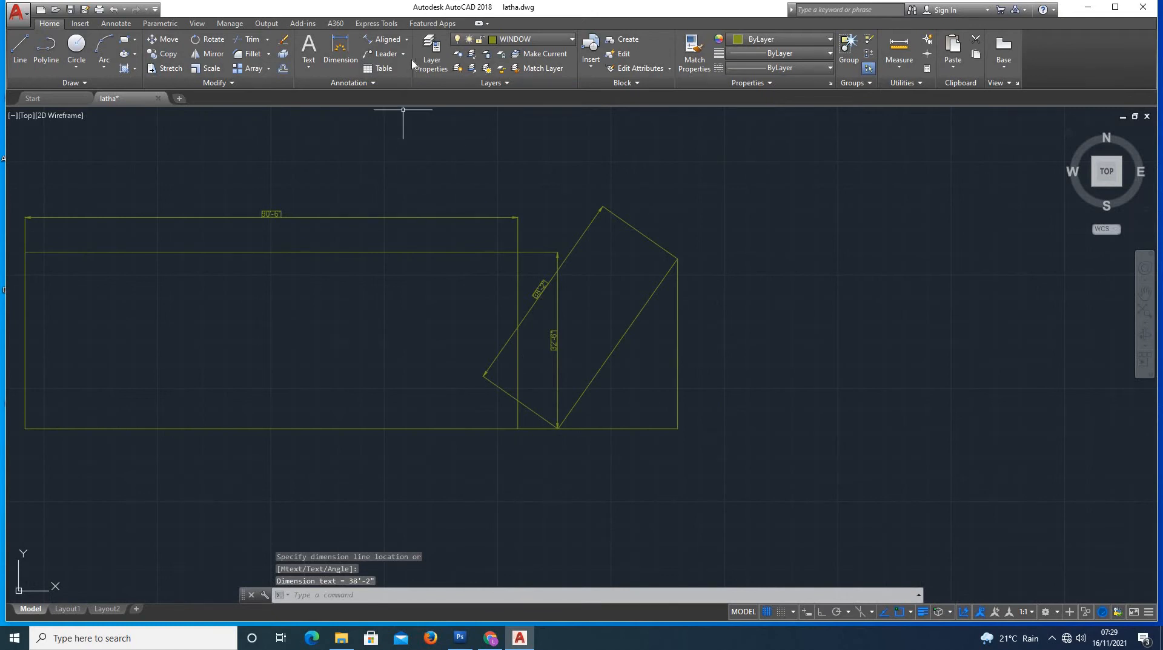
left_click(407, 40)
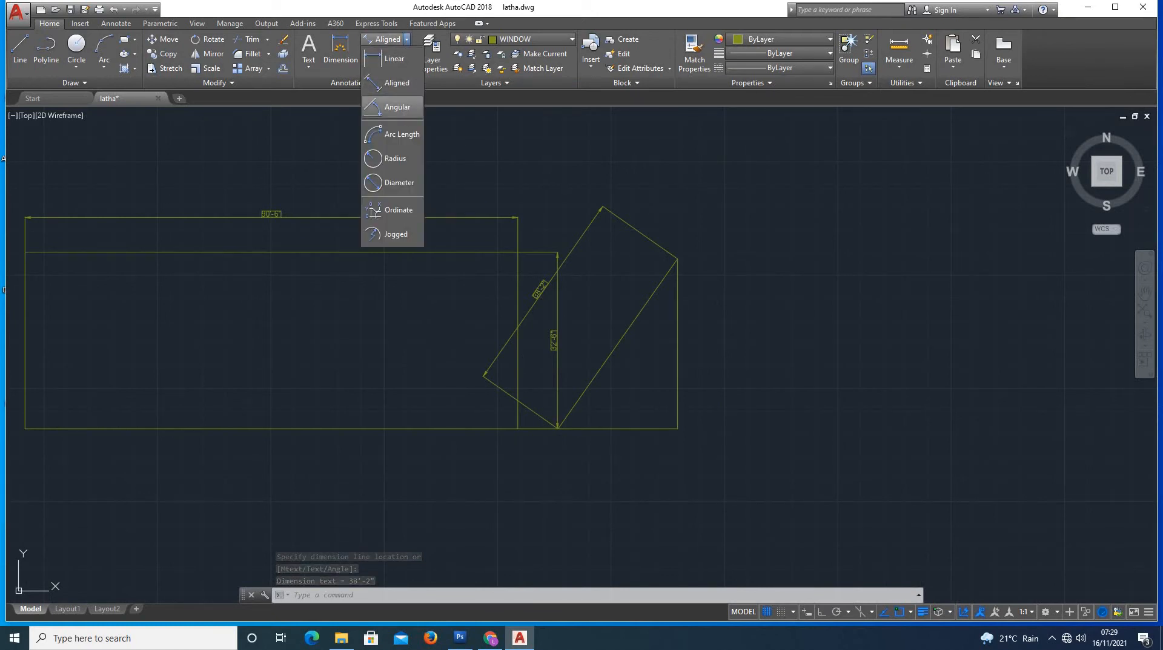
left_click(386, 141)
scroll(673, 446, "up", 2)
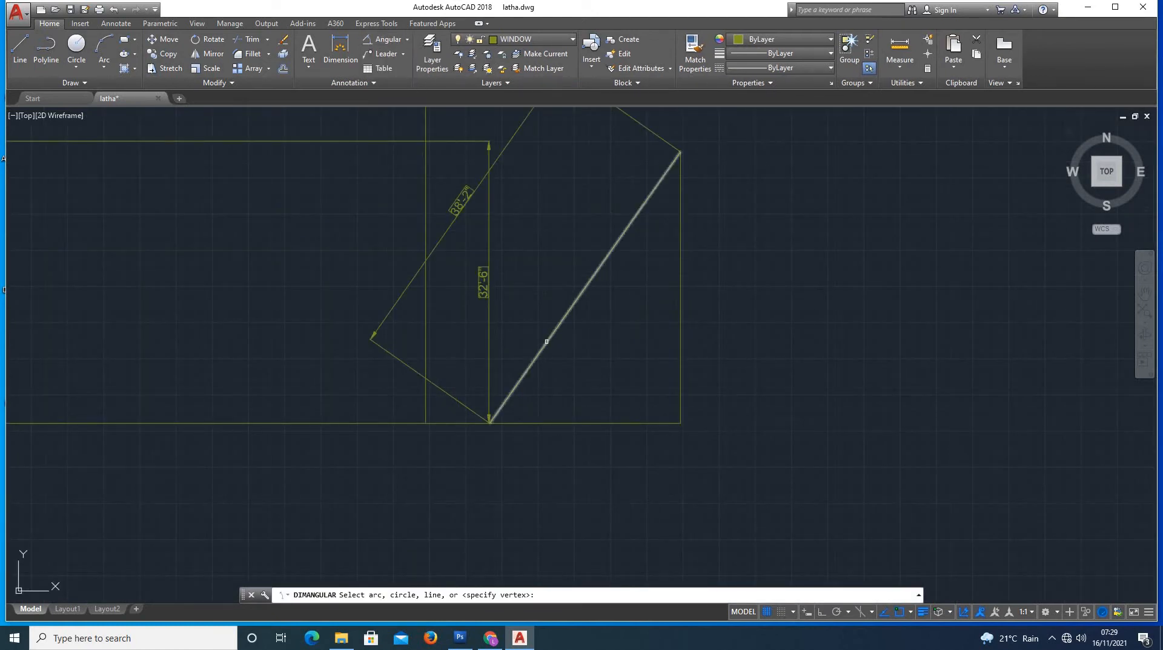
left_click(522, 375)
left_click(541, 423)
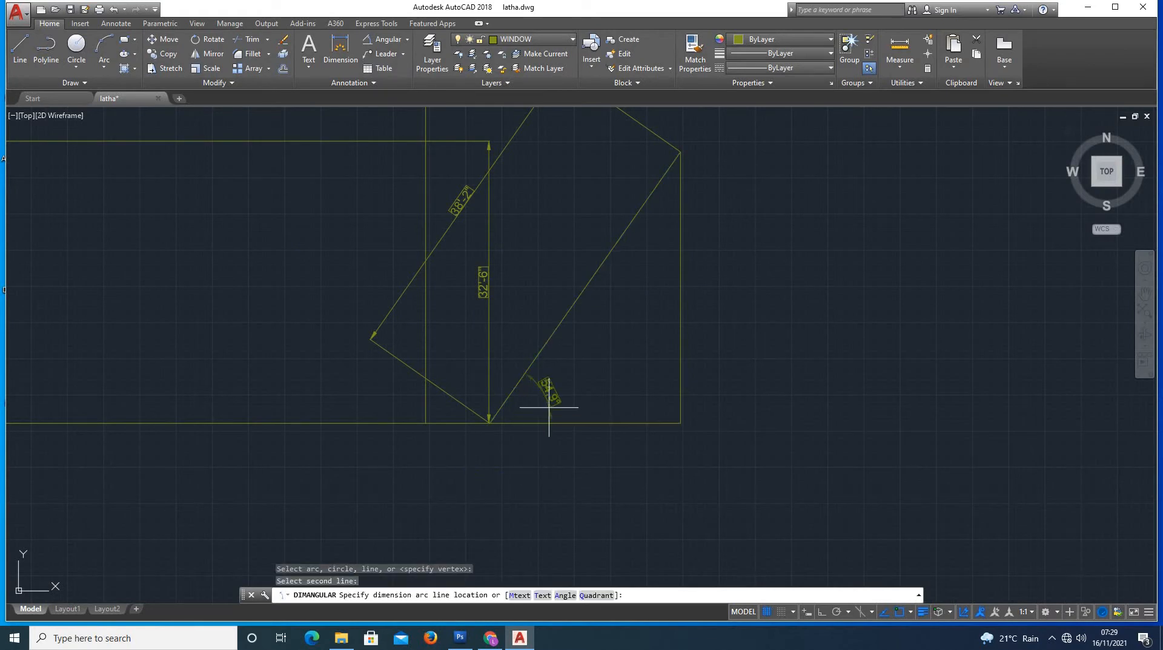
left_click(570, 378)
Add an angular dimension between the triangle's vertical side and base, placing the arc inside the corner.
scroll(570, 378, "up", 4)
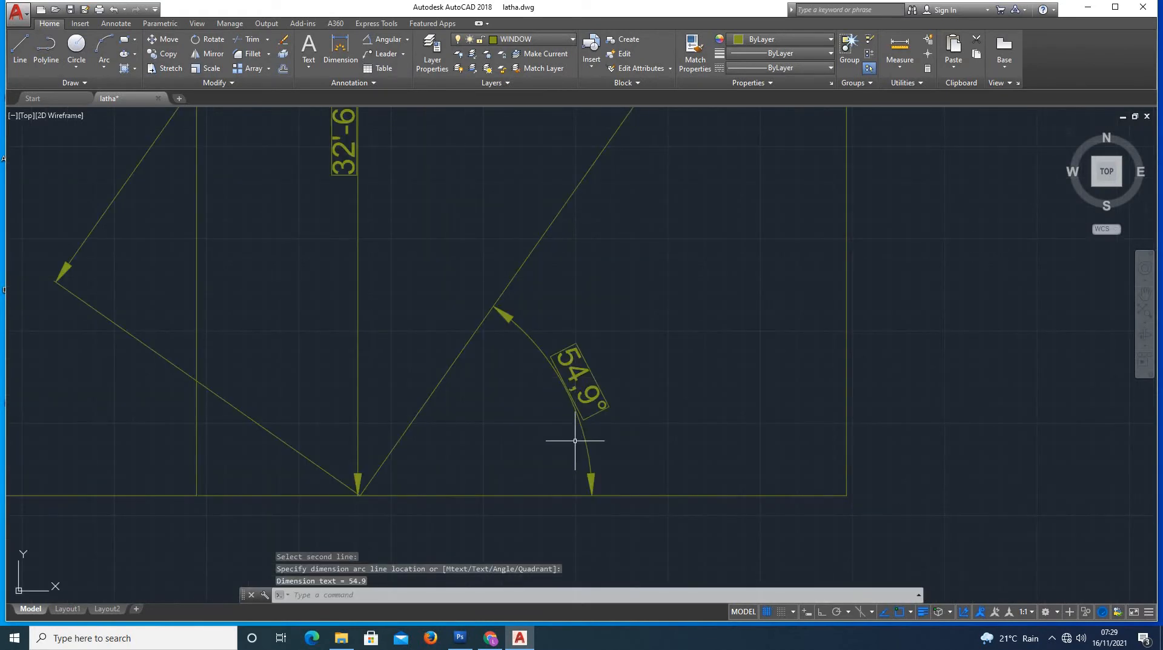
scroll(531, 441, "down", 2)
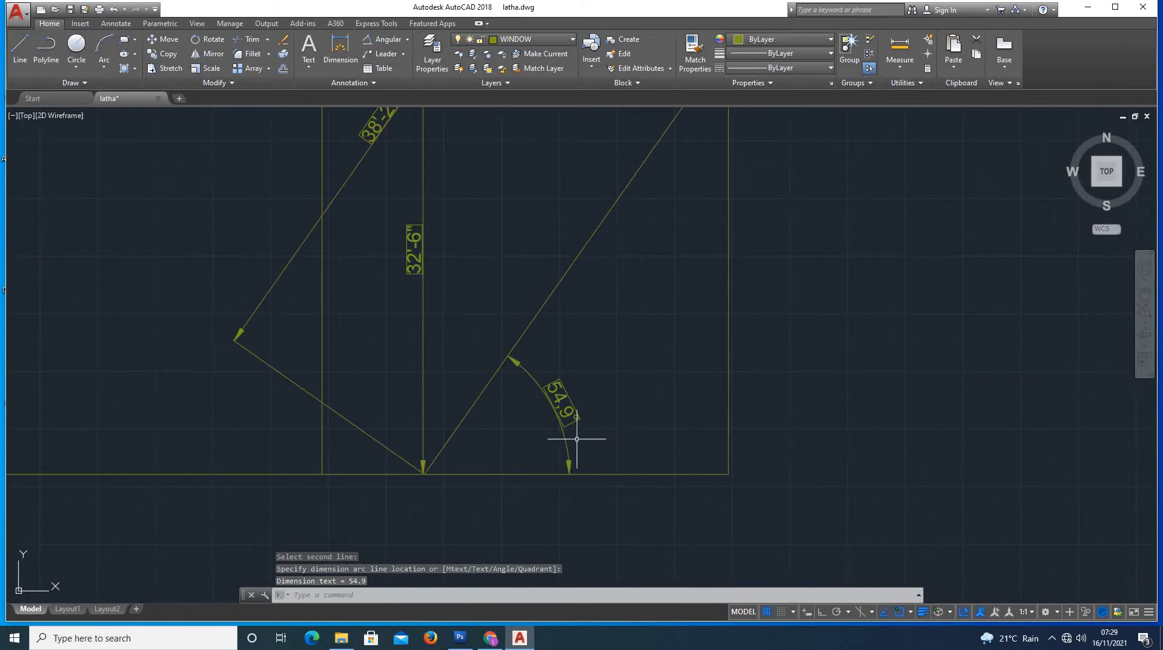
key("Return")
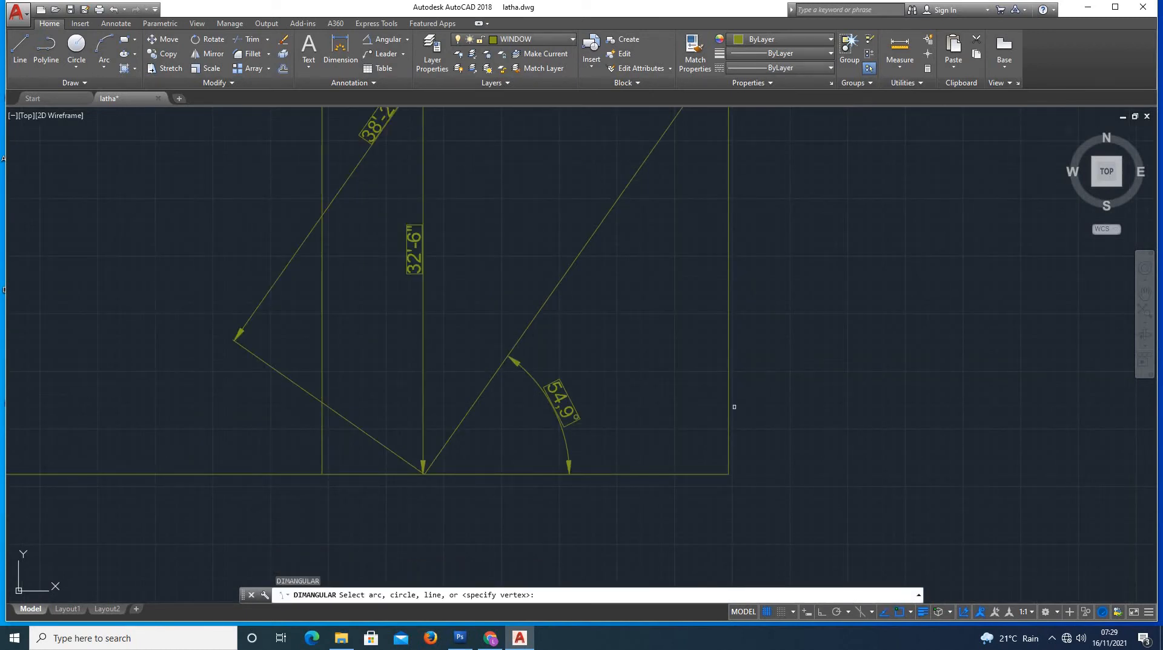
left_click(728, 409)
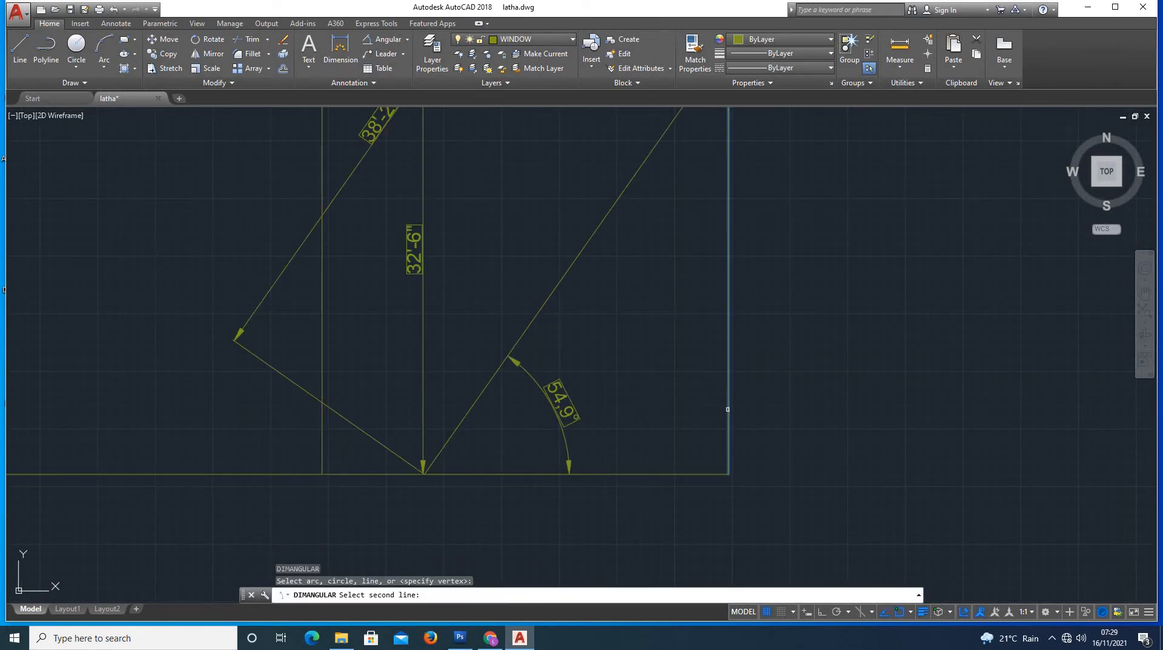
left_click(684, 475)
left_click(654, 407)
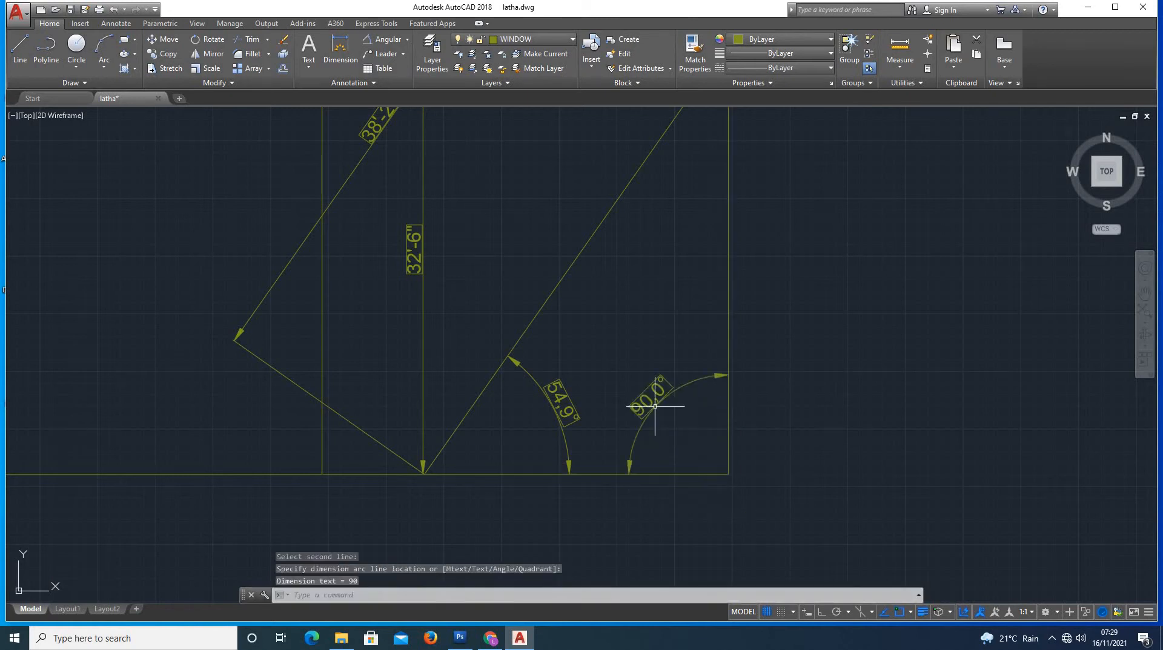
scroll(616, 460, "down", 2)
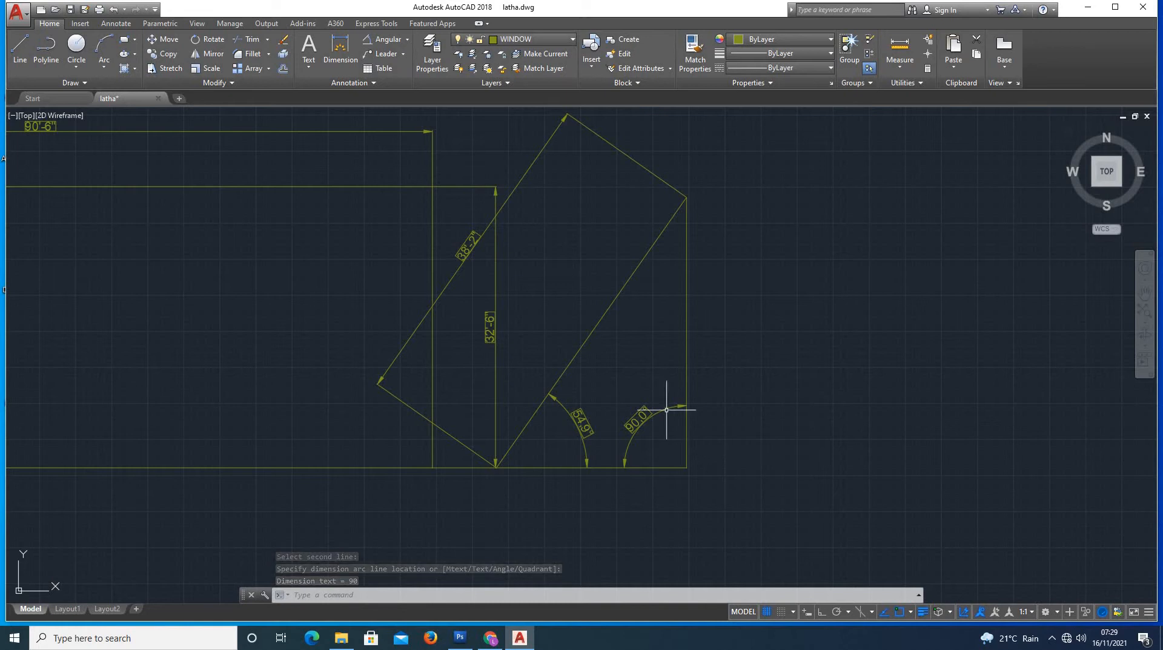
left_click(408, 39)
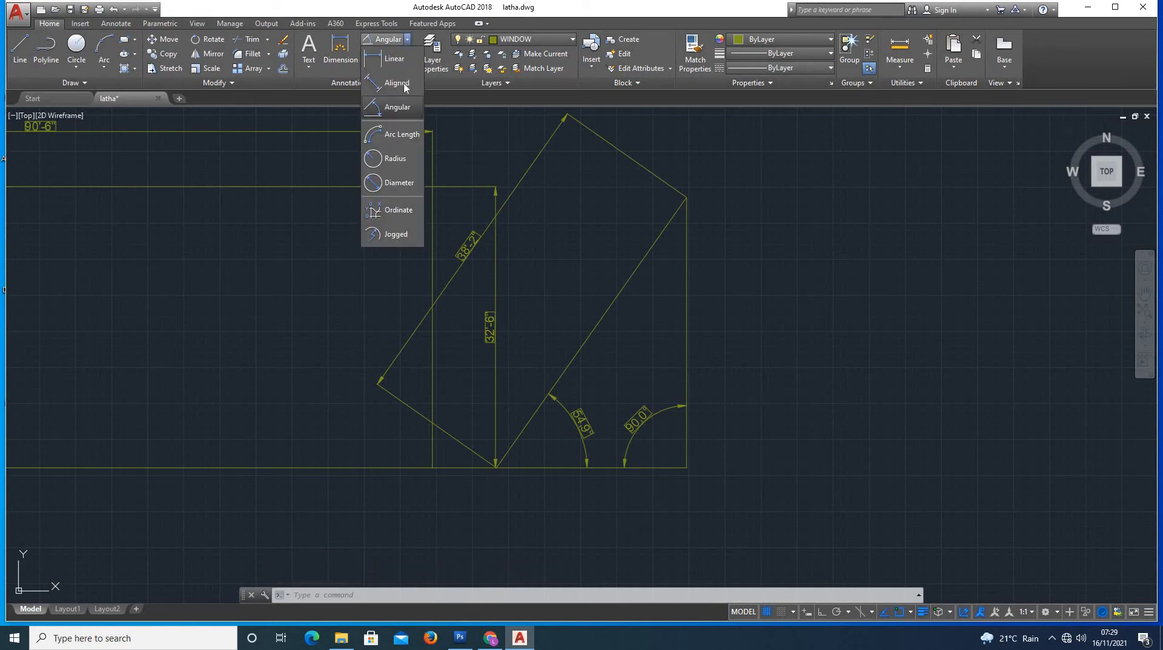
scroll(392, 330, "down", 2)
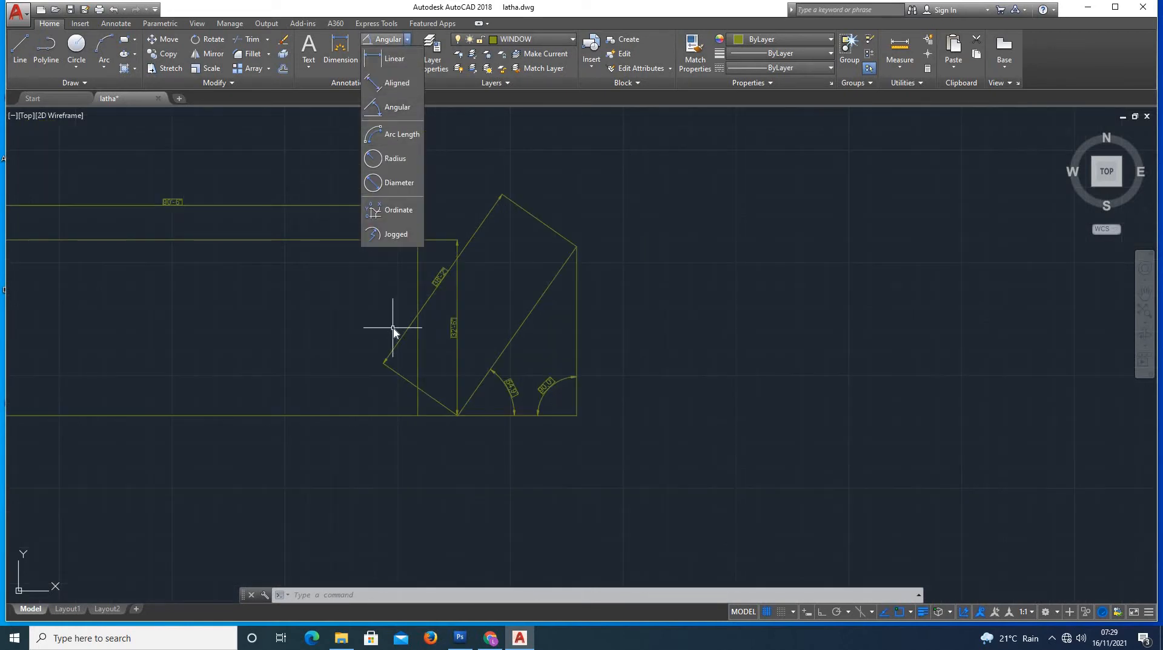
left_click(364, 296)
scroll(630, 344, "down", 2)
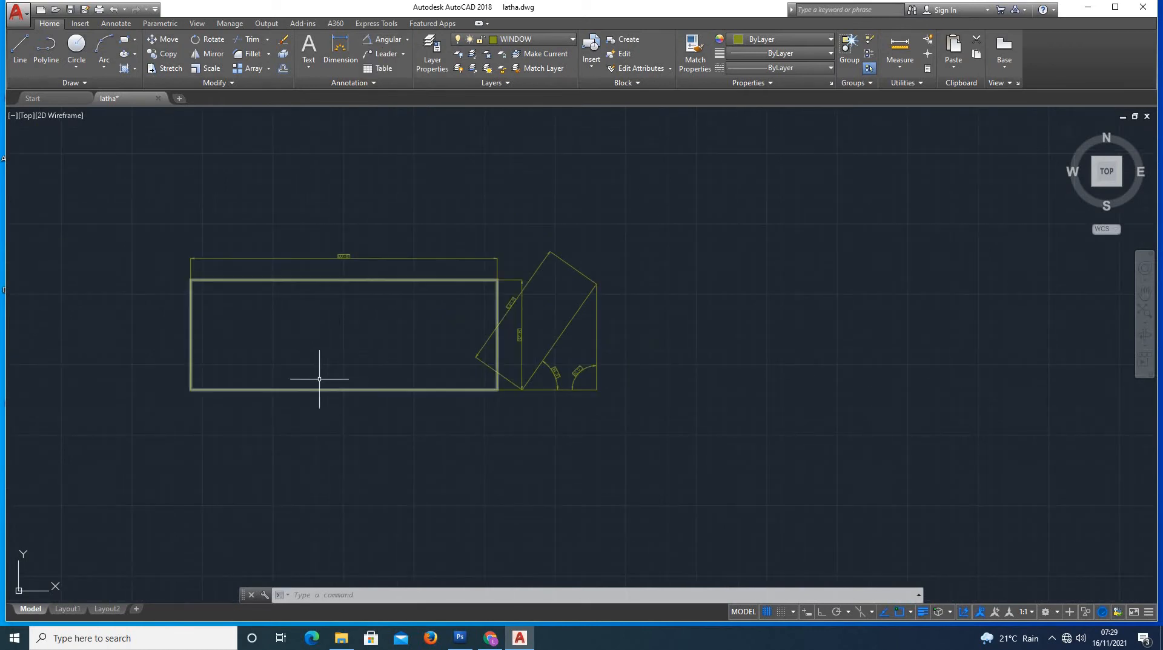
scroll(250, 424, "up", 2)
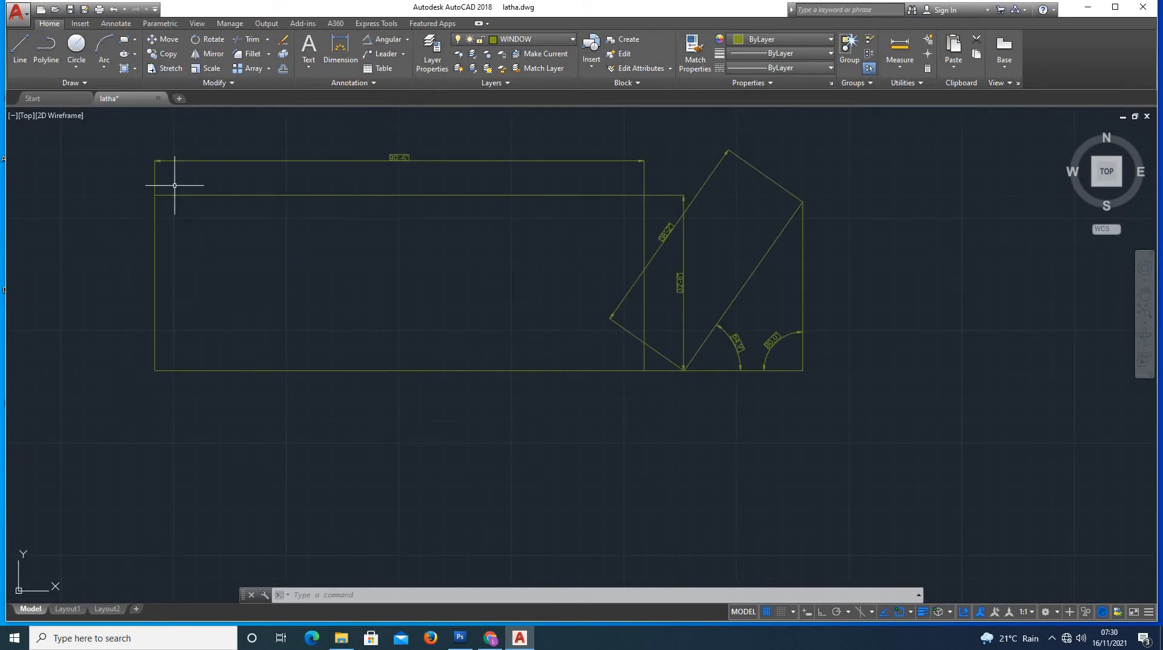
Draw a three-point arc about 36' long in the empty space below the rectangle.
left_click(105, 66)
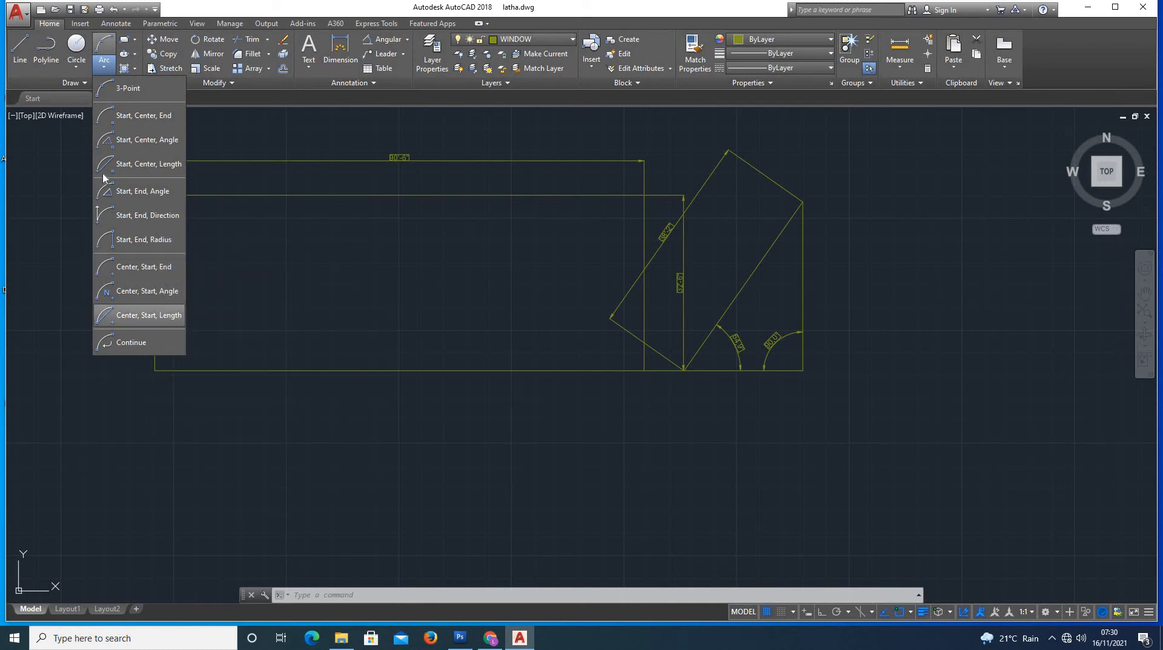
left_click(126, 88)
left_click(294, 539)
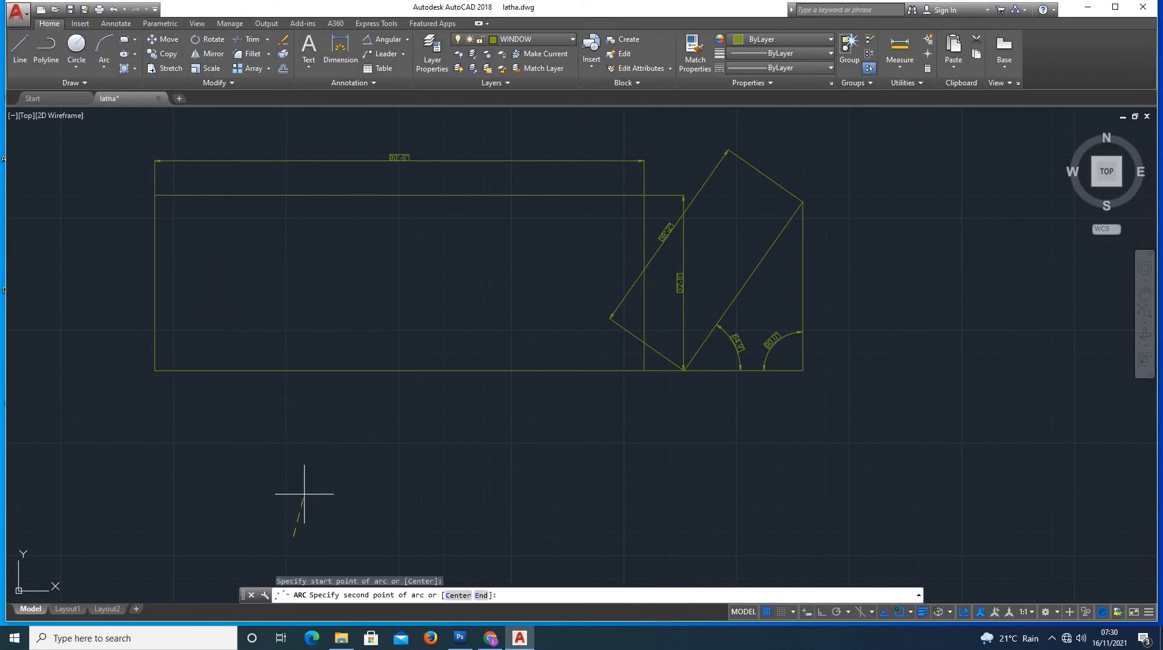
left_click(308, 484)
left_click(432, 434)
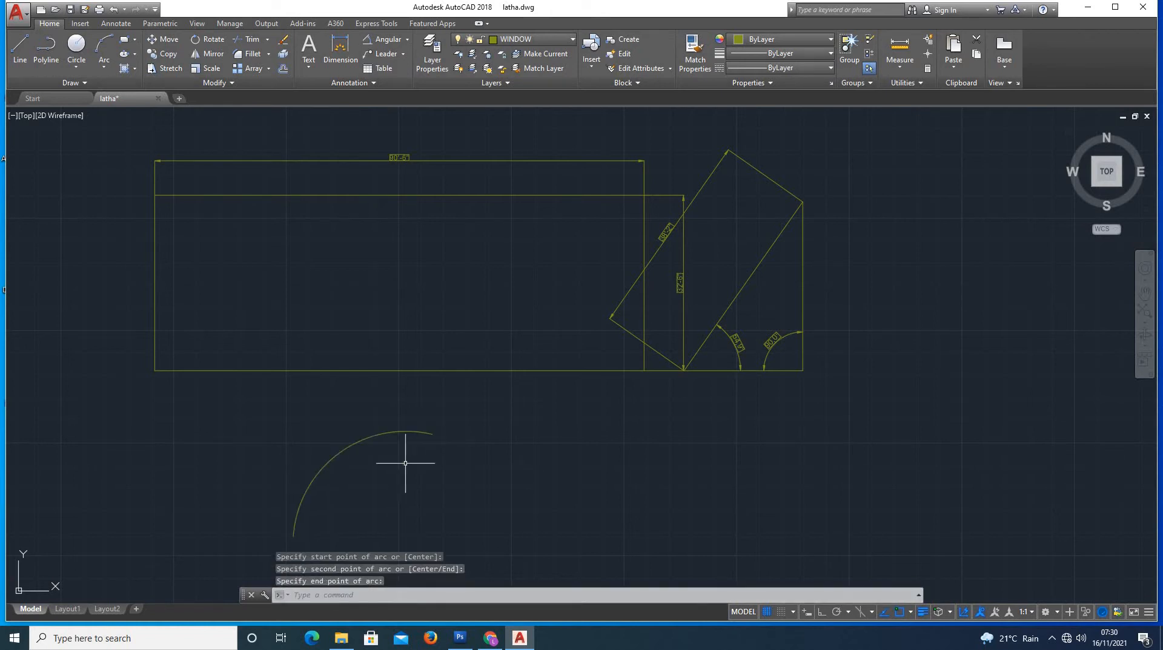
Add an arc length dimension to the arc below the rectangle, placing the dimension line outside the curve.
left_click(409, 40)
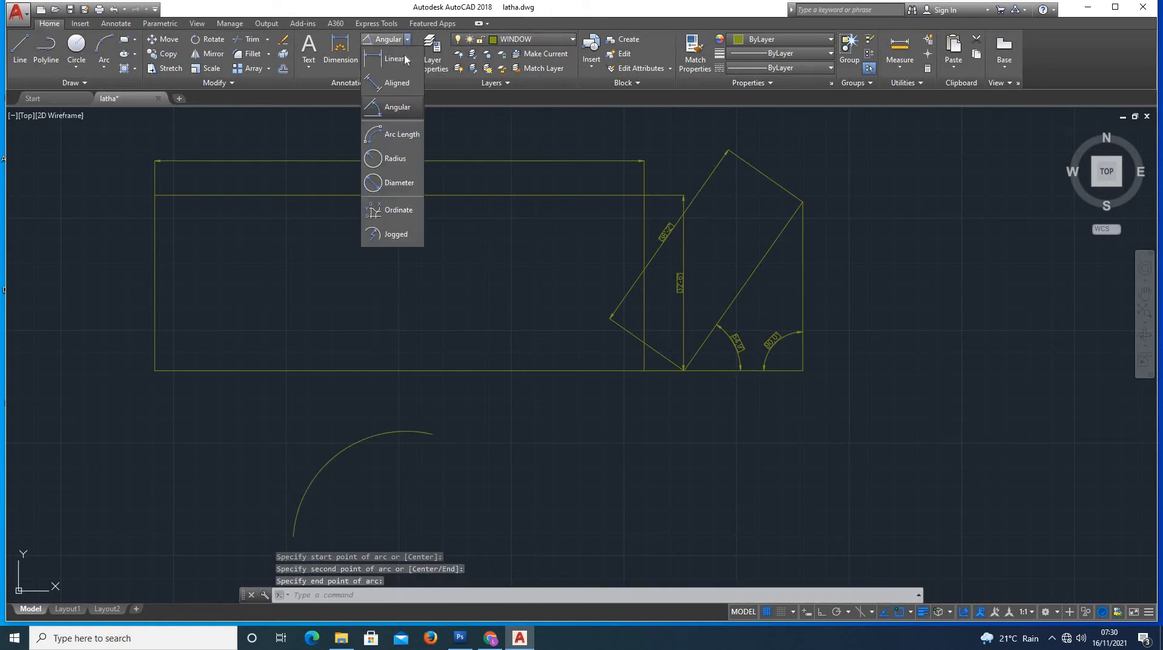
left_click(399, 136)
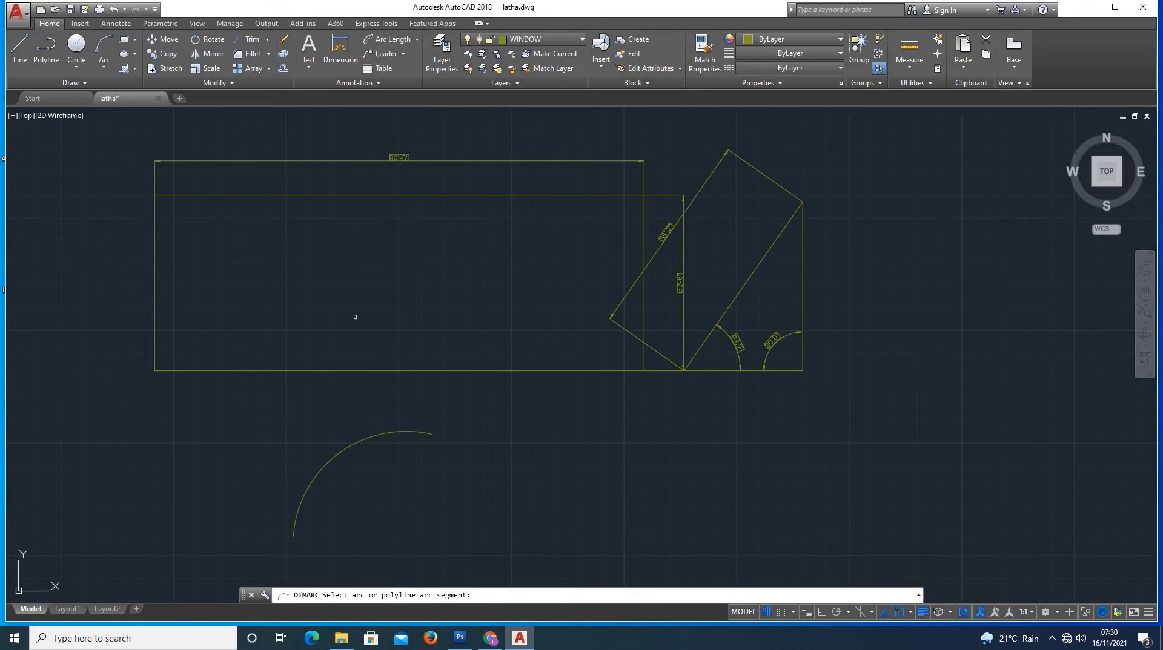
left_click(330, 462)
left_click(304, 407)
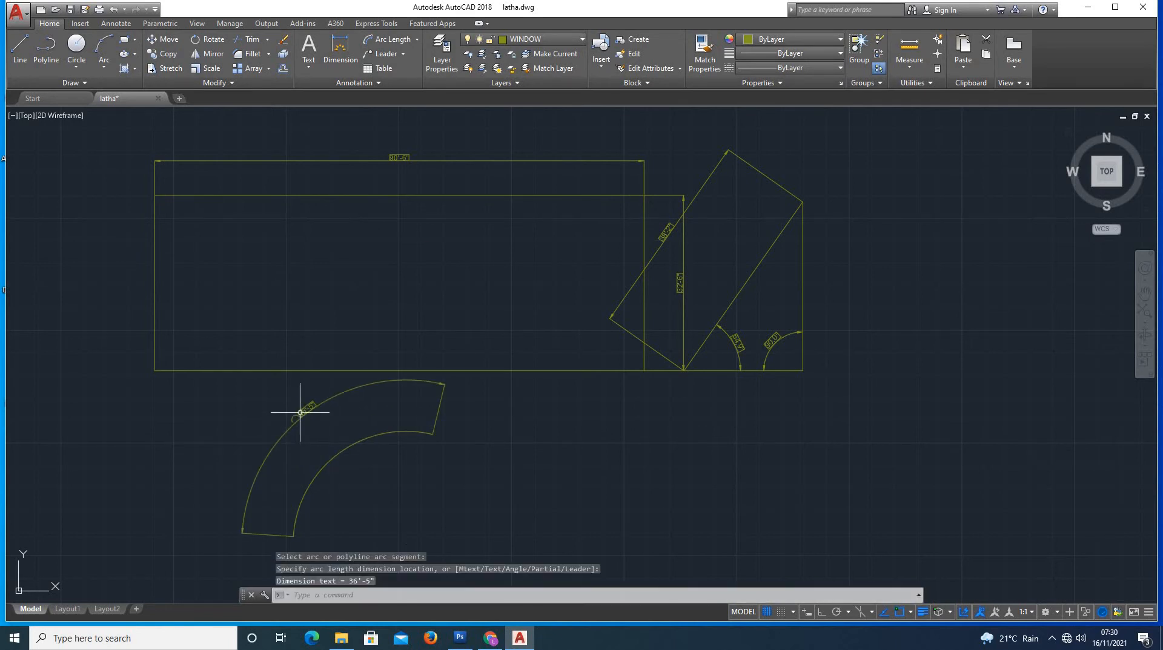
scroll(297, 410, "up", 4)
scroll(295, 412, "down", 4)
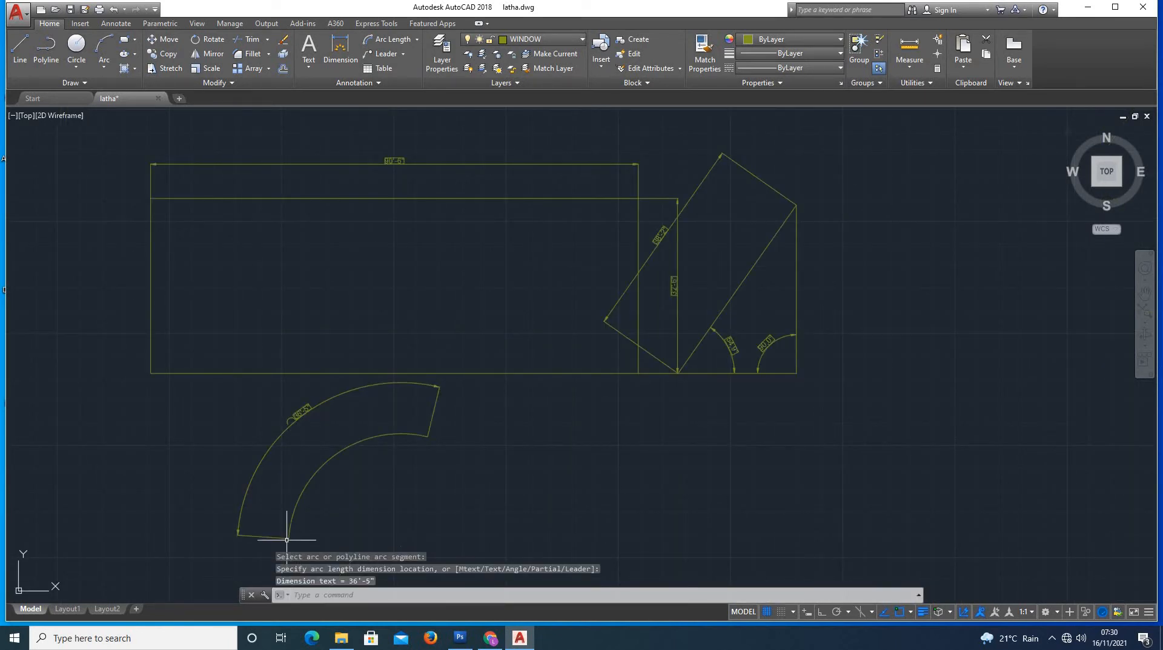
scroll(303, 405, "up", 2)
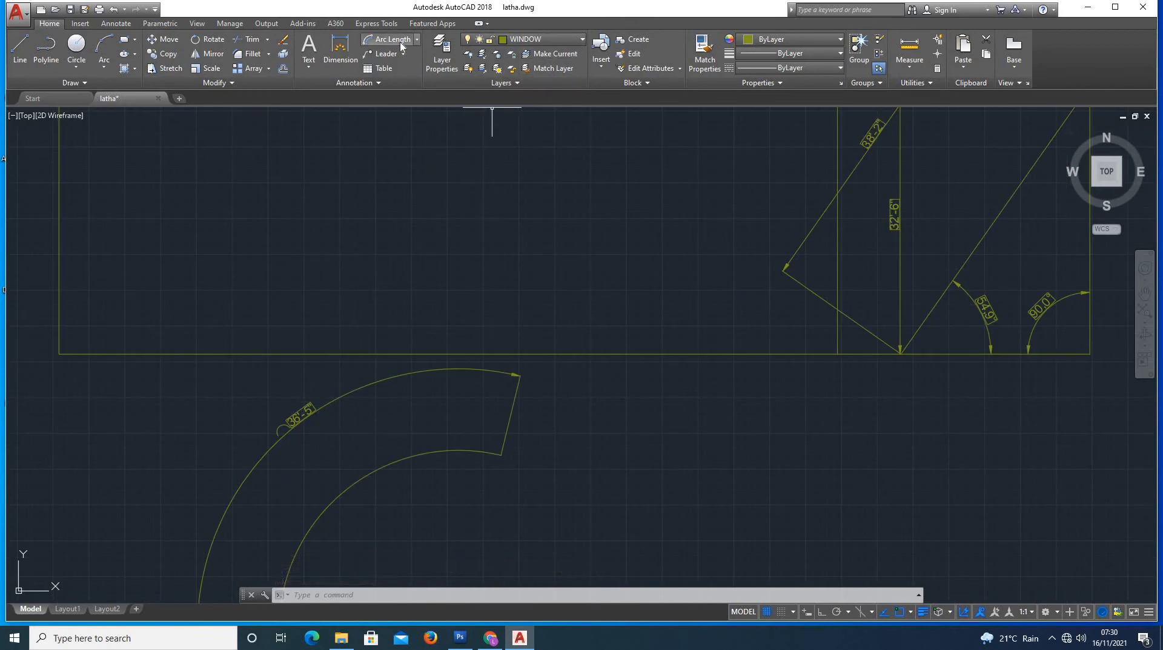
left_click(416, 39)
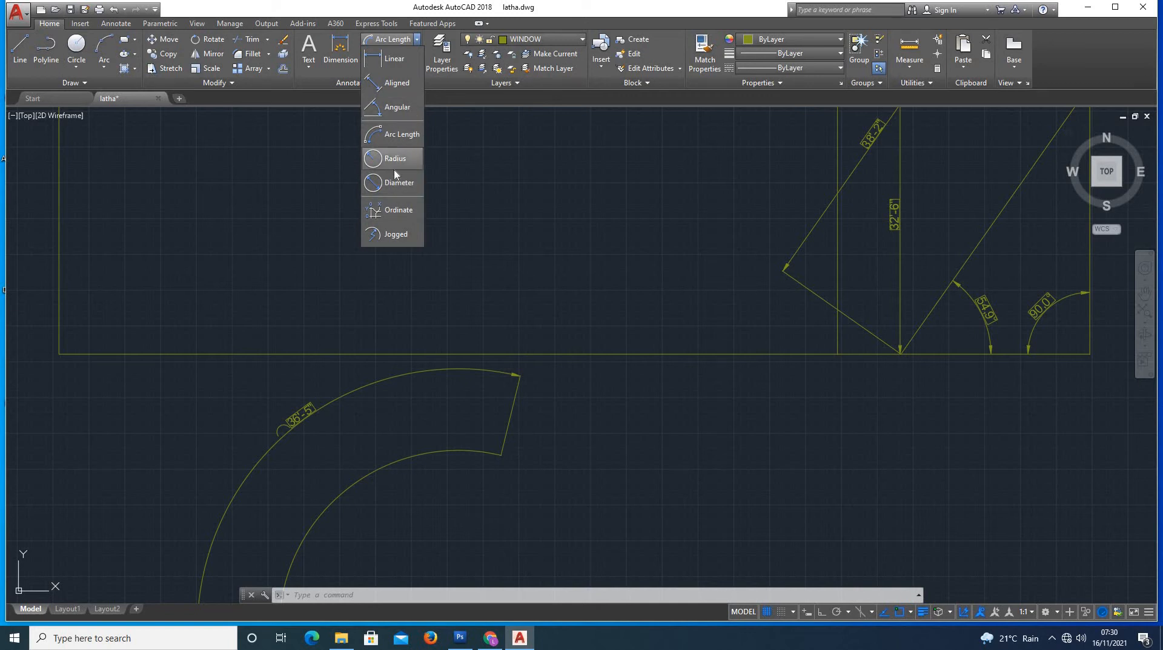
left_click(359, 186)
Draw a circle with a radius of about 12'-9" in the empty space beside the dimensioned arc.
scroll(384, 306, "down", 5)
scroll(457, 369, "up", 3)
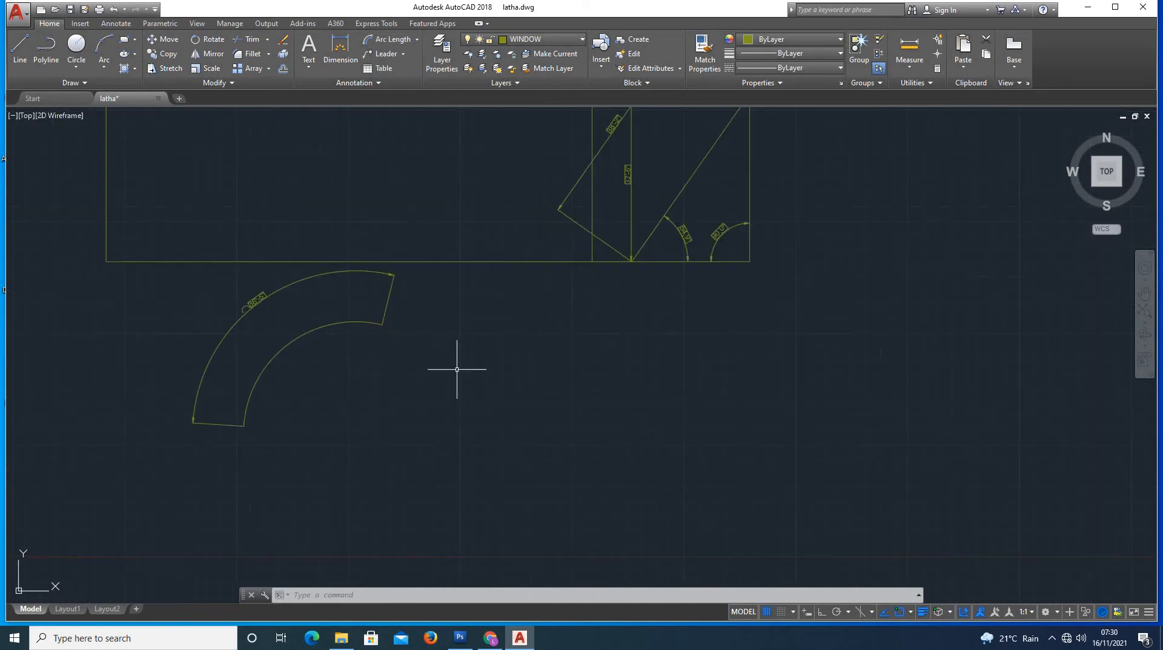
type("c")
key("Return")
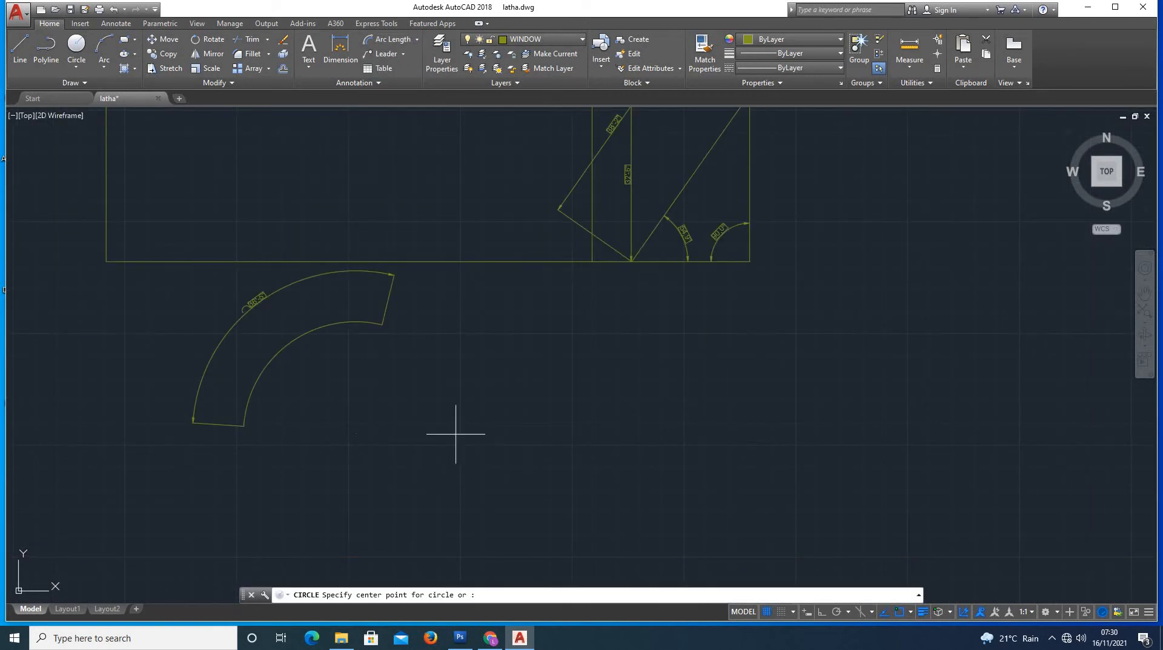
left_click(497, 406)
left_click(528, 349)
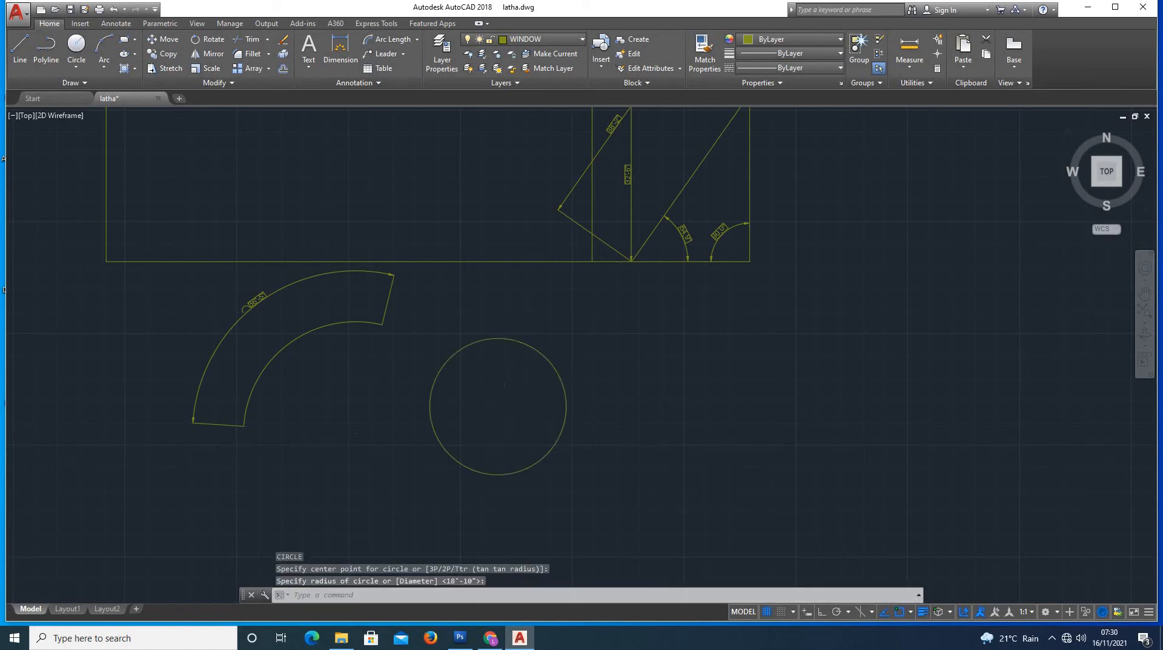
Add a radius dimension to the circle, placing its text just outside the upper right of the curve.
scroll(493, 388, "down", 3)
scroll(469, 269, "up", 1)
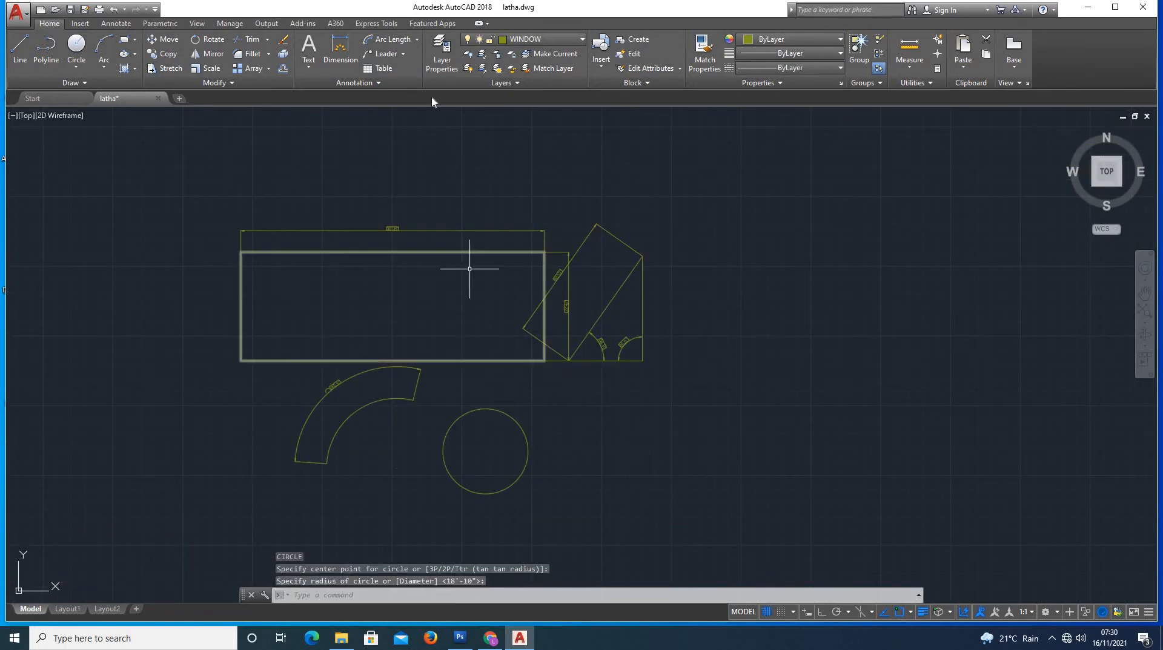
left_click(416, 39)
left_click(391, 159)
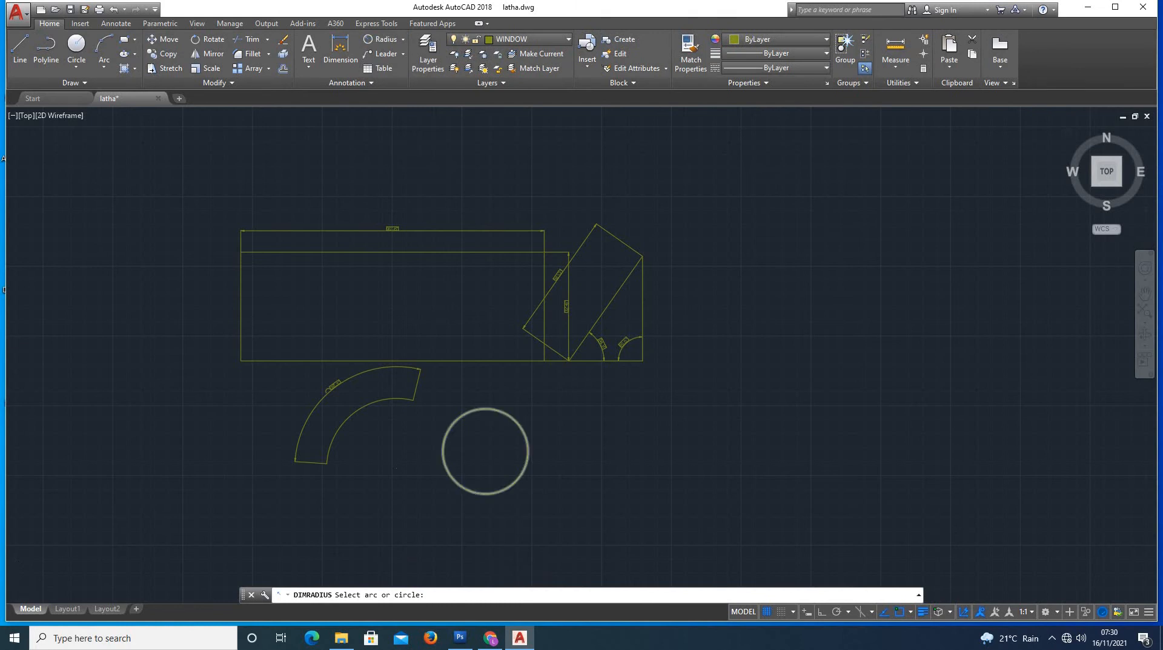
scroll(524, 474, "up", 4)
left_click(534, 413)
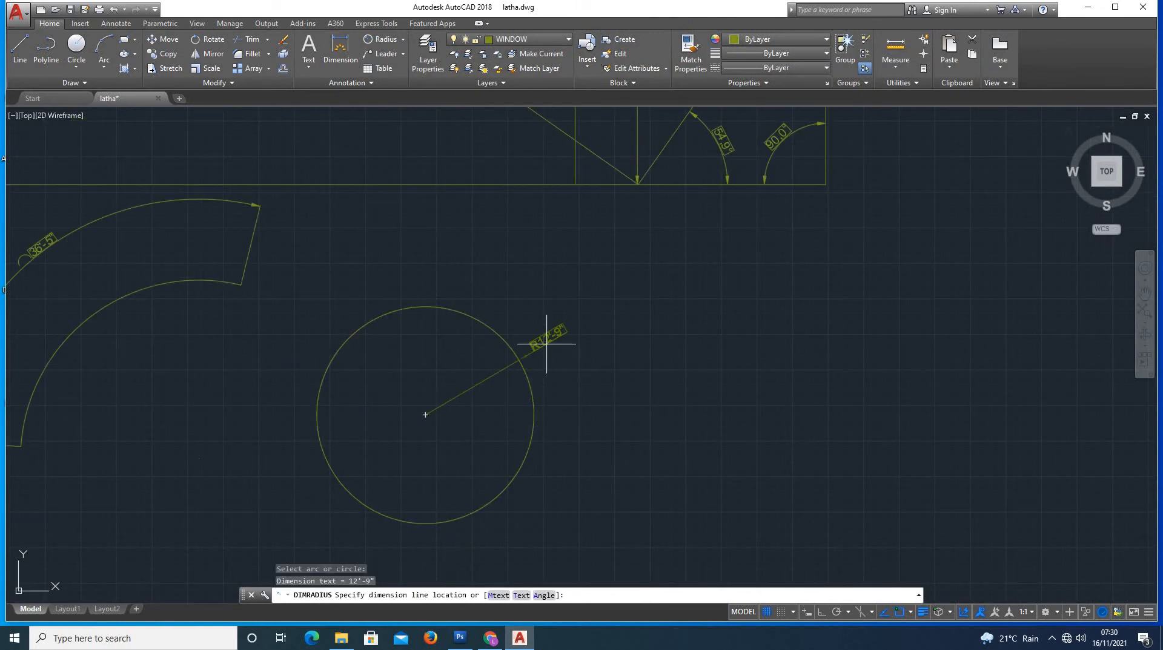
scroll(434, 326, "down", 2)
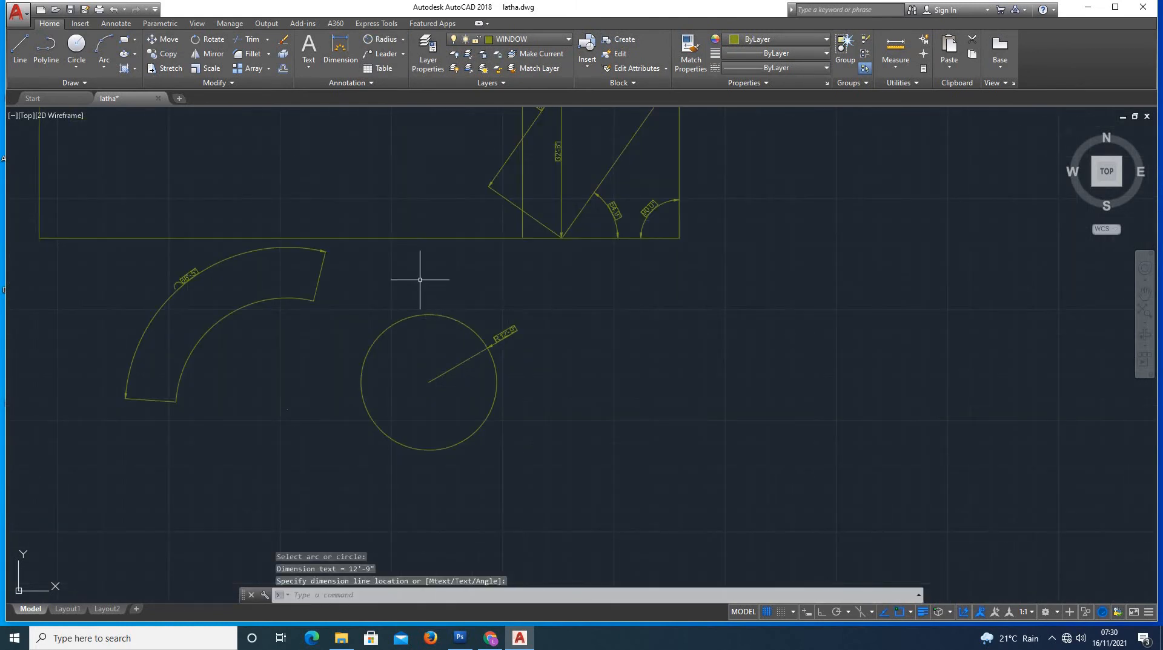
Add a diameter dimension to the circle, placing its text outside the curve just below the radius text.
left_click(401, 41)
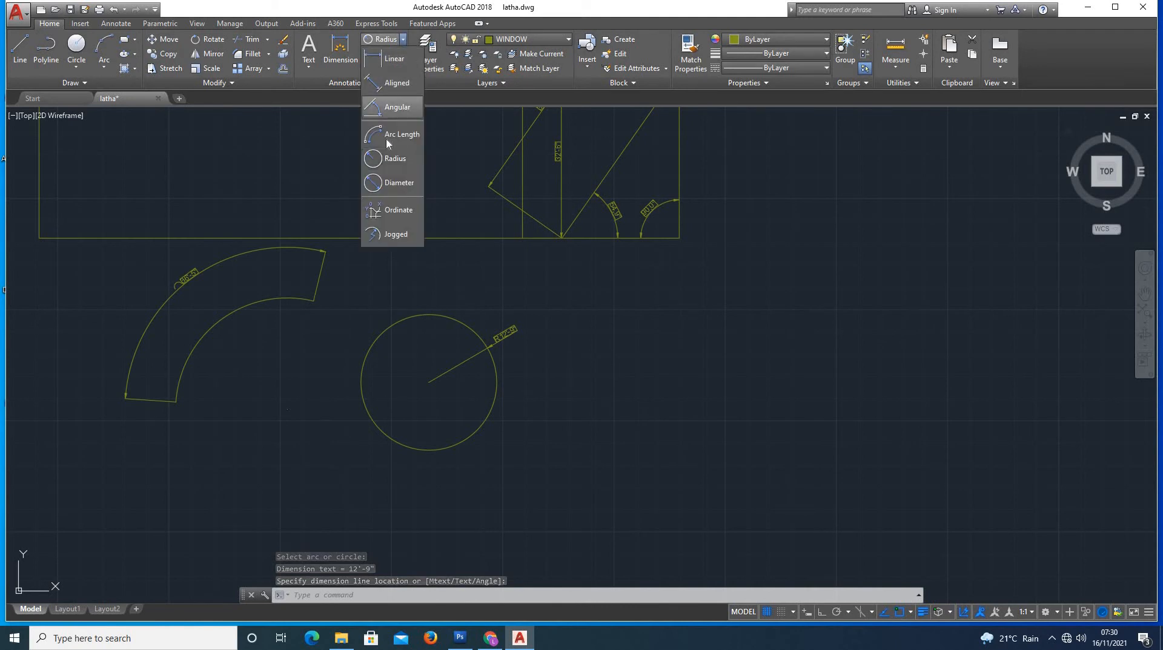
left_click(388, 184)
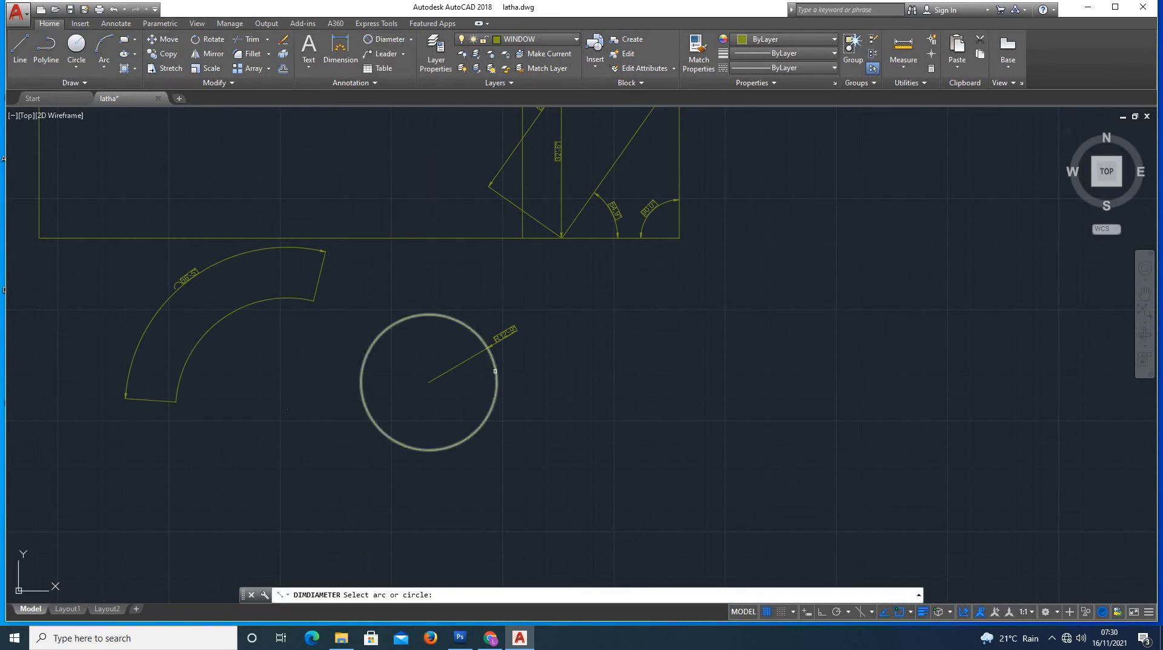
left_click(491, 373)
left_click(528, 352)
scroll(528, 352, "up", 4)
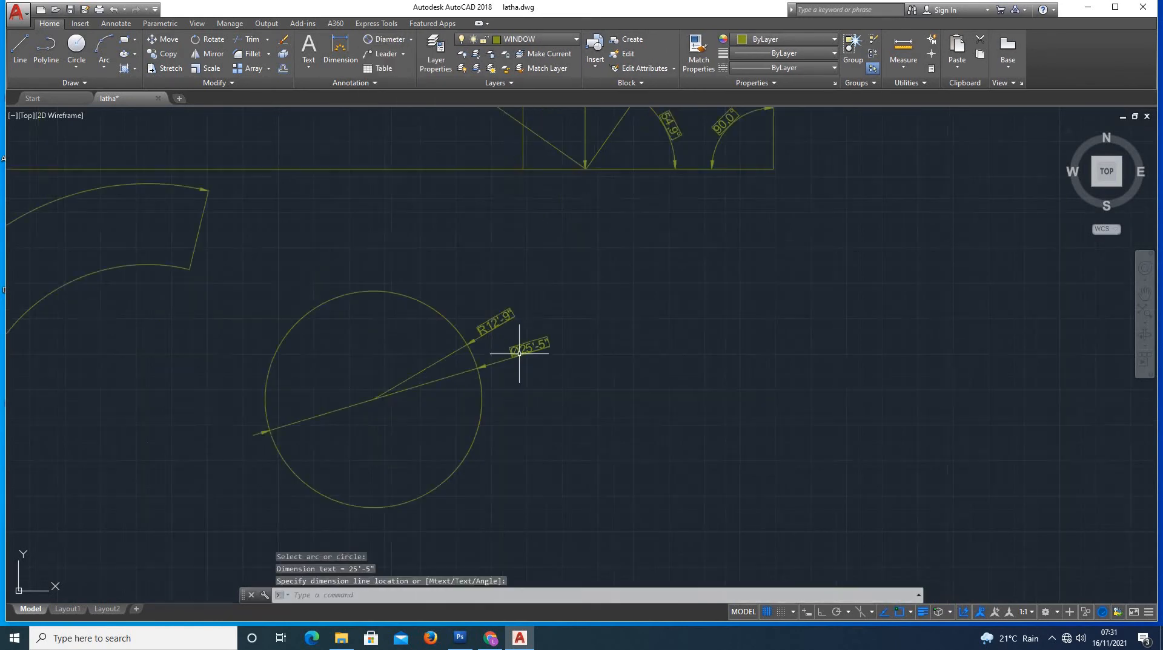
scroll(525, 389, "down", 4)
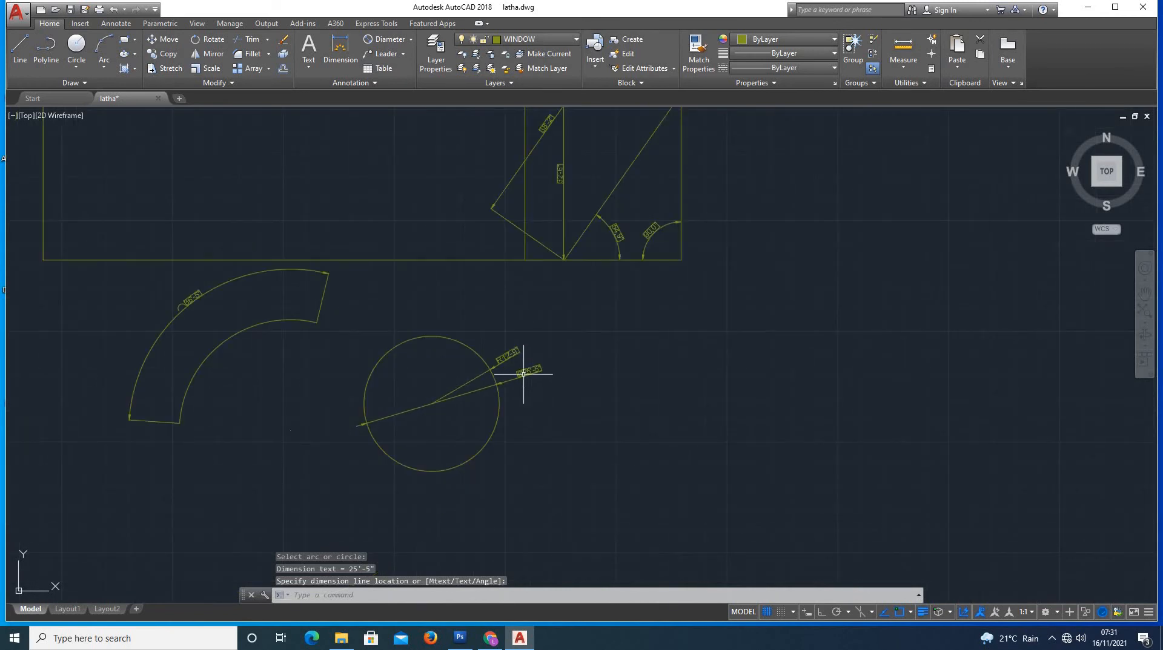
Add a Y ordinate dimension at the rectangle's lower-left corner, ending its leader inside the rectangle above the base.
left_click(411, 40)
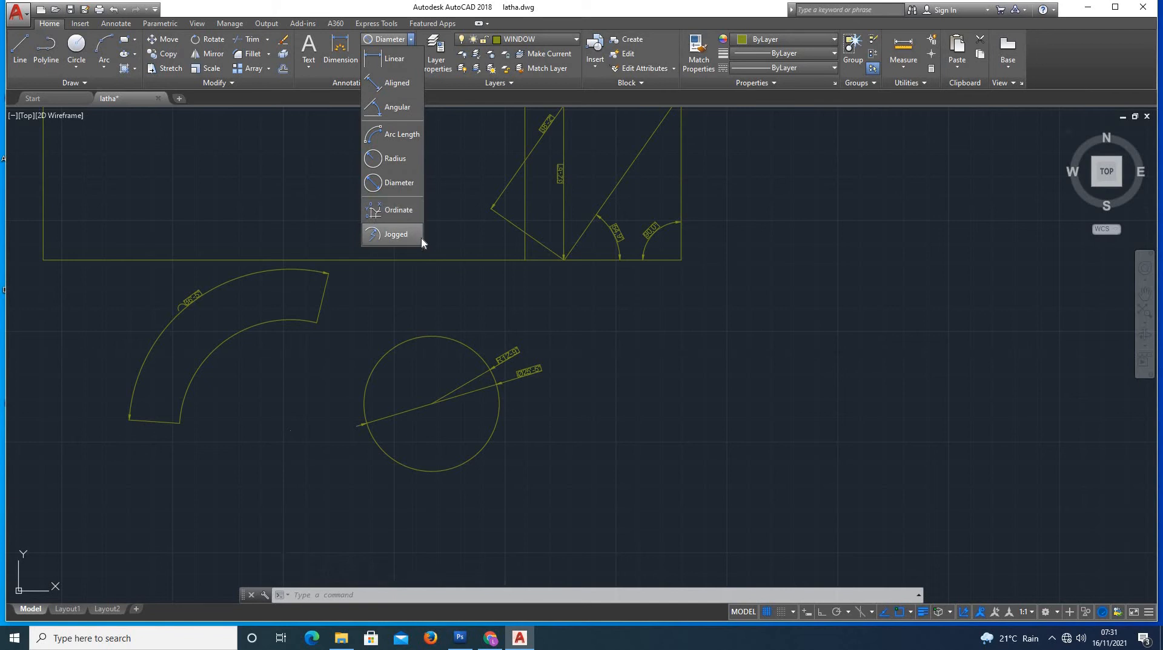
left_click(398, 210)
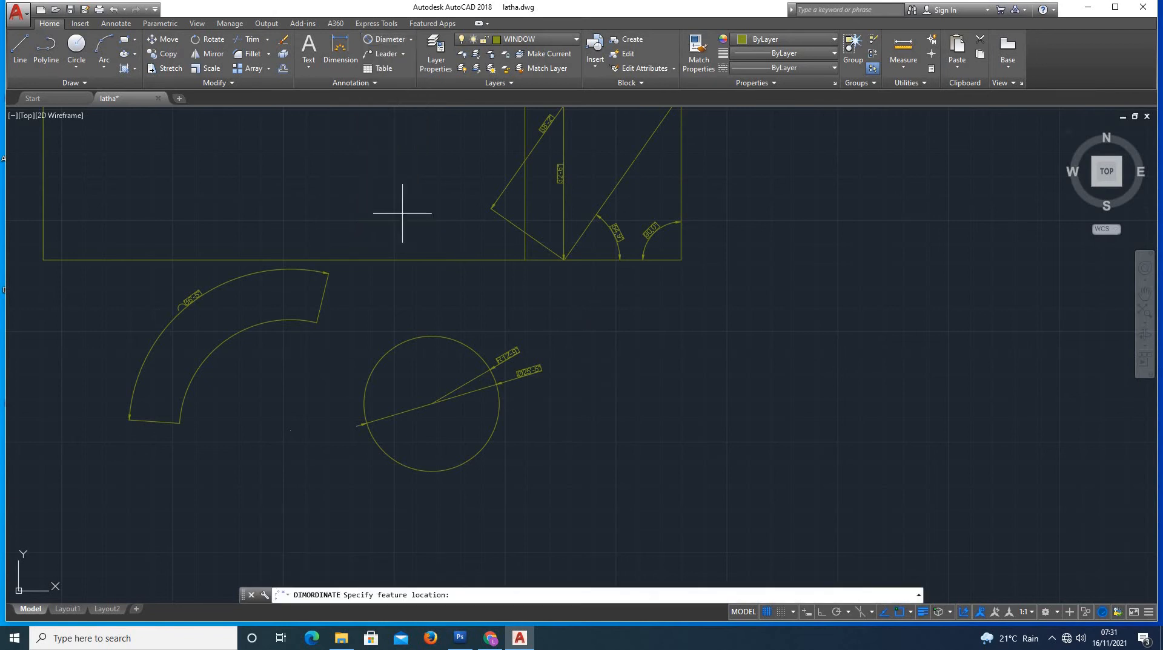
scroll(690, 339, "down", 5)
scroll(436, 311, "up", 5)
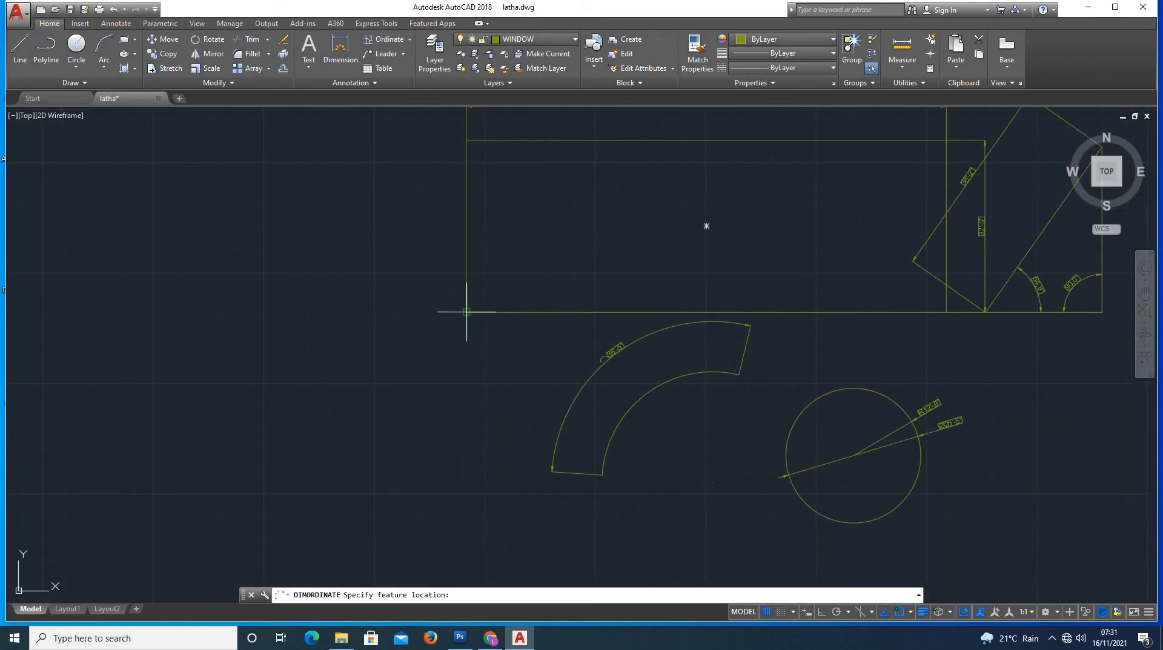
left_click(465, 312)
left_click(604, 280)
scroll(604, 279, "up", 2)
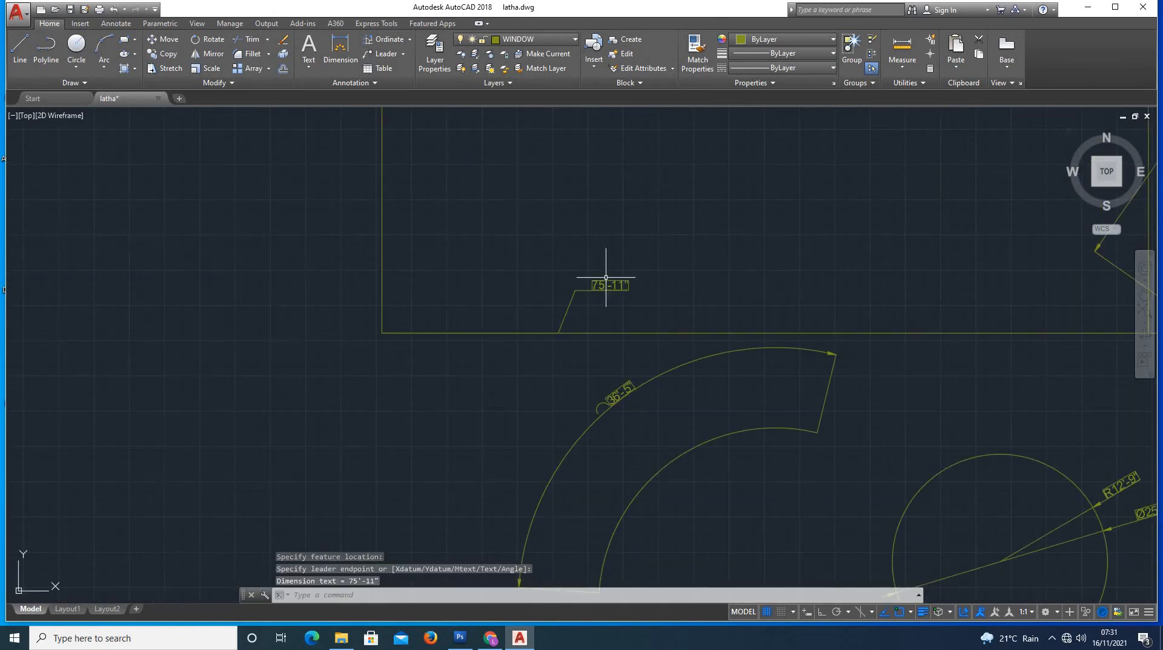
scroll(599, 283, "down", 2)
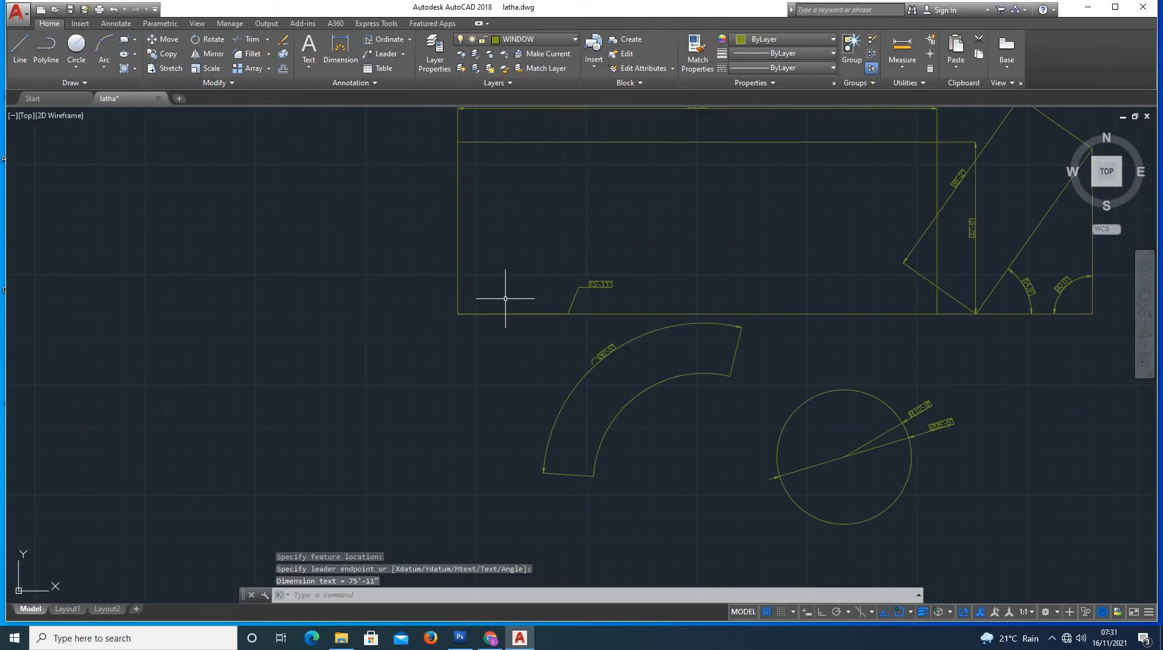
Add an X ordinate dimension at the rectangle's lower-left corner, ending its leader outside the rectangle beside the left edge.
key("Return")
left_click(410, 41)
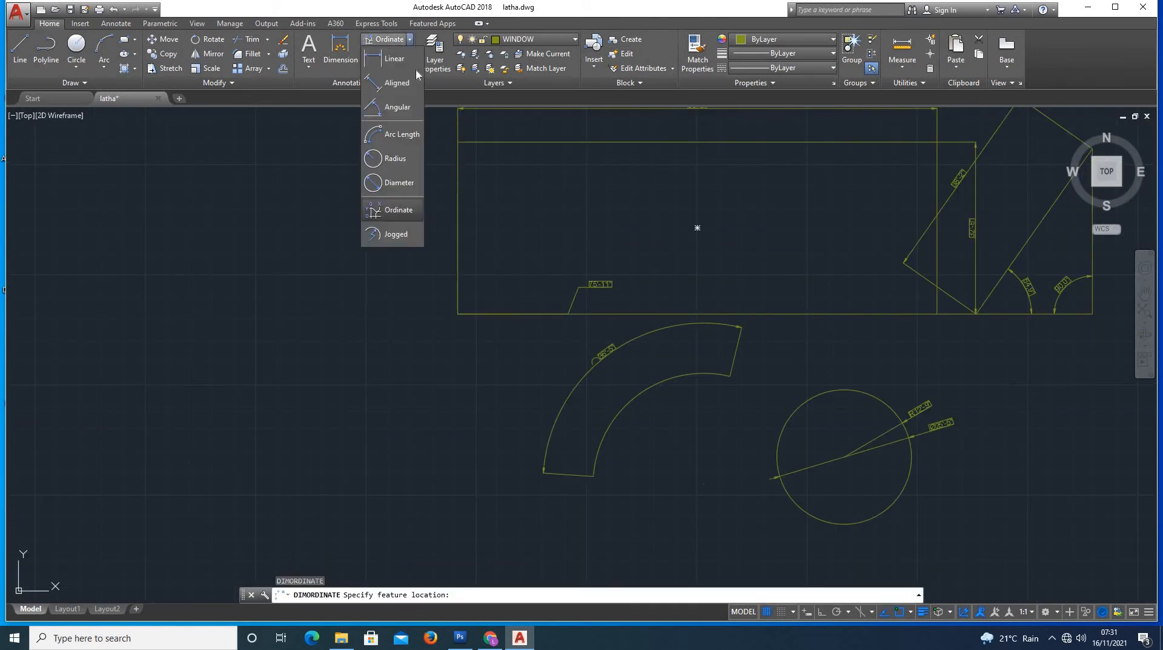
left_click(392, 209)
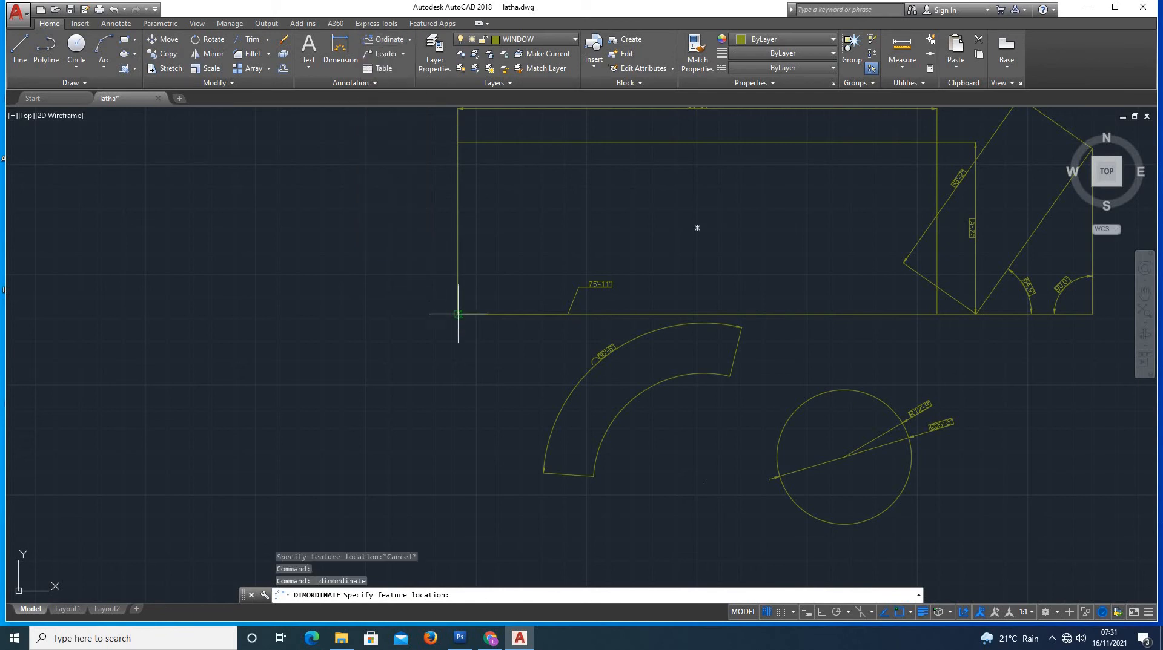
left_click(458, 314)
left_click(415, 195)
scroll(425, 181, "up", 4)
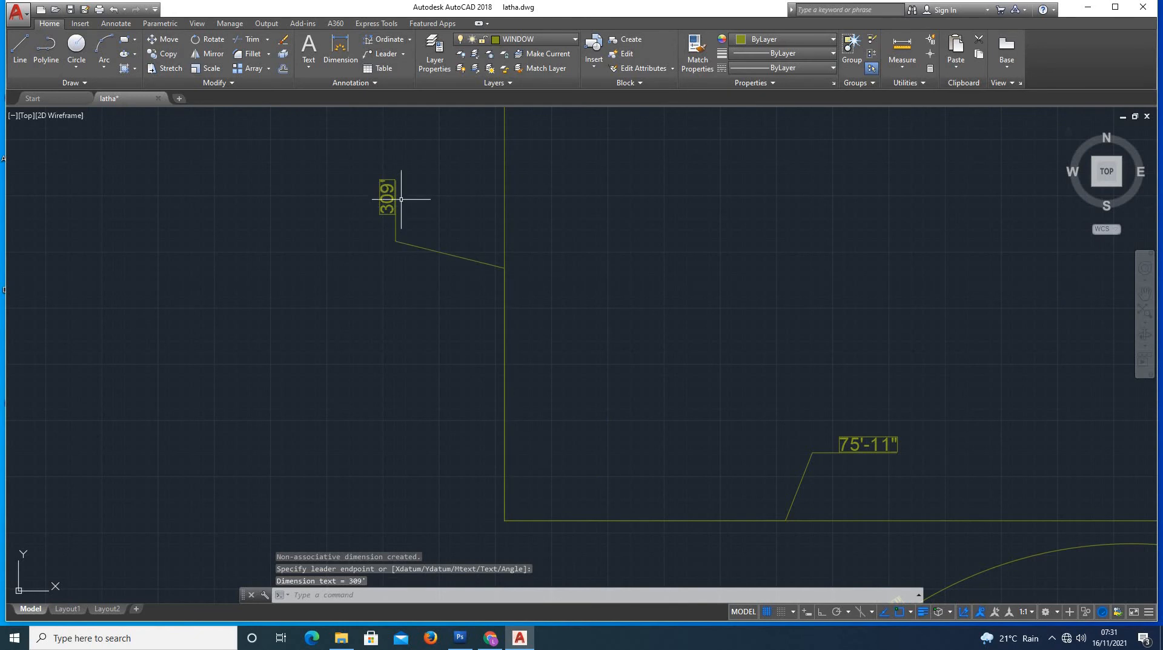
scroll(519, 306, "down", 4)
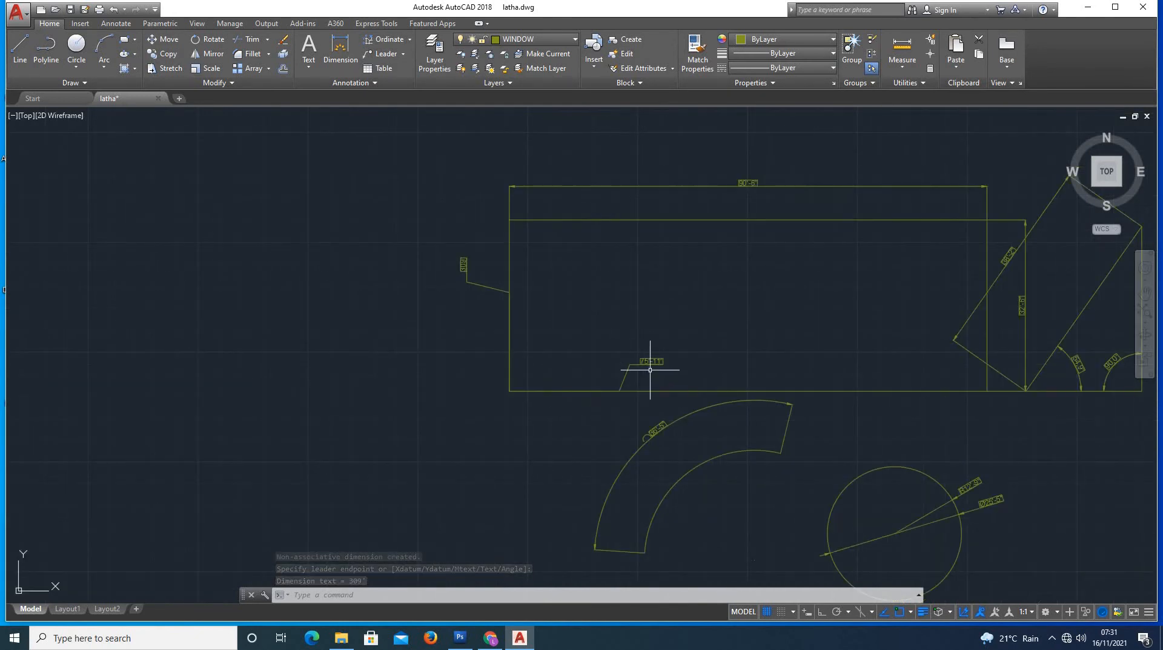
scroll(644, 369, "up", 2)
scroll(660, 363, "up", 2)
scroll(475, 322, "down", 4)
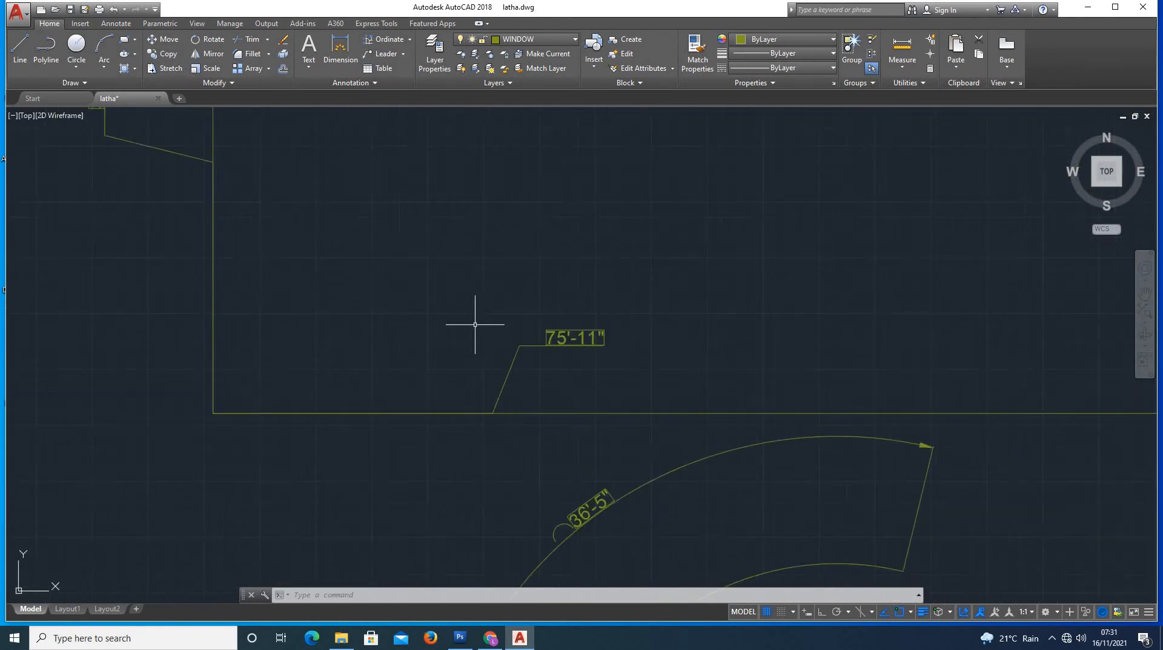
Try to add a jogged radius dimension to the circle, with its line running from the centre to the upper part of the curve.
left_click(410, 40)
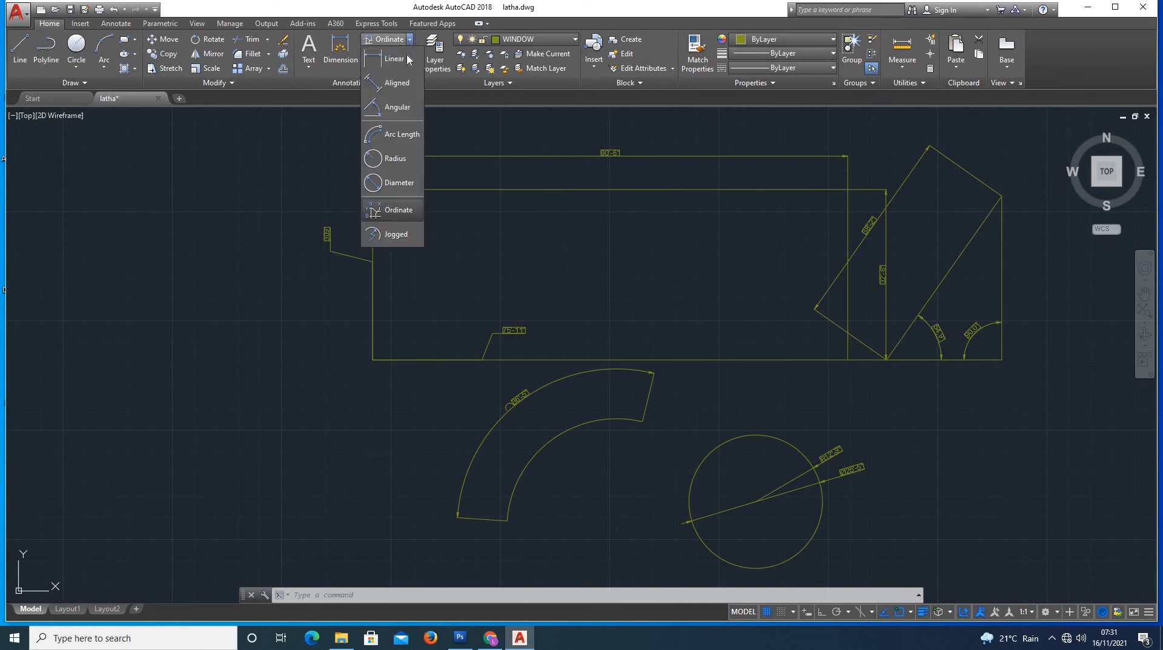
left_click(393, 235)
scroll(423, 332, "down", 2)
scroll(667, 398, "up", 2)
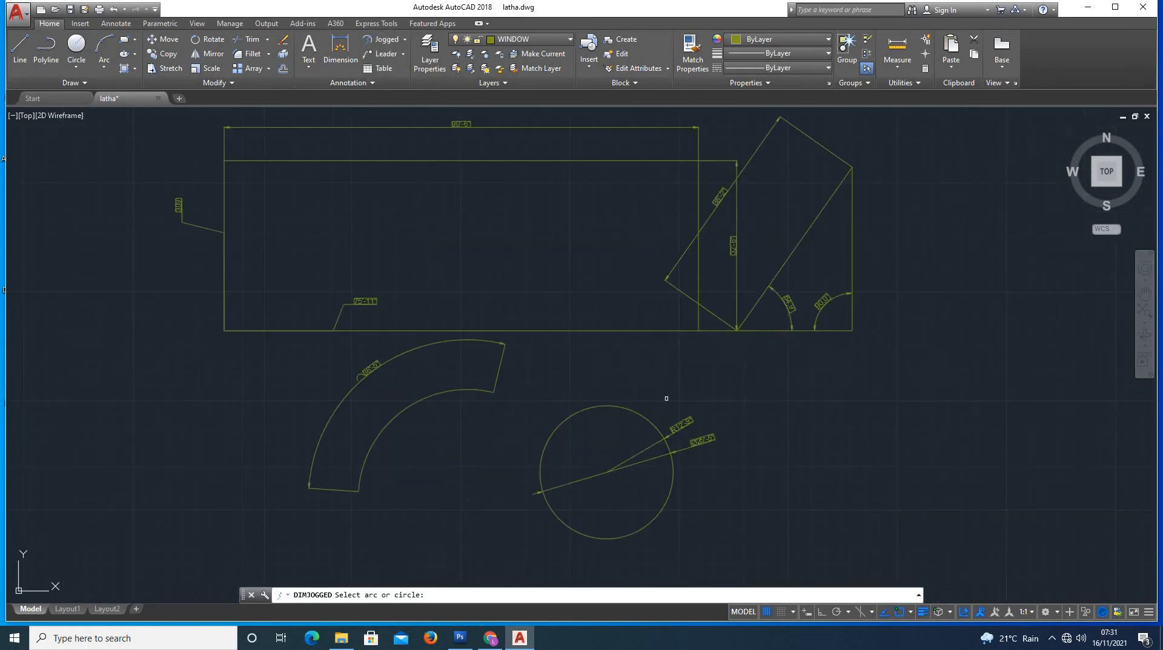
scroll(666, 398, "up", 2)
left_click(554, 411)
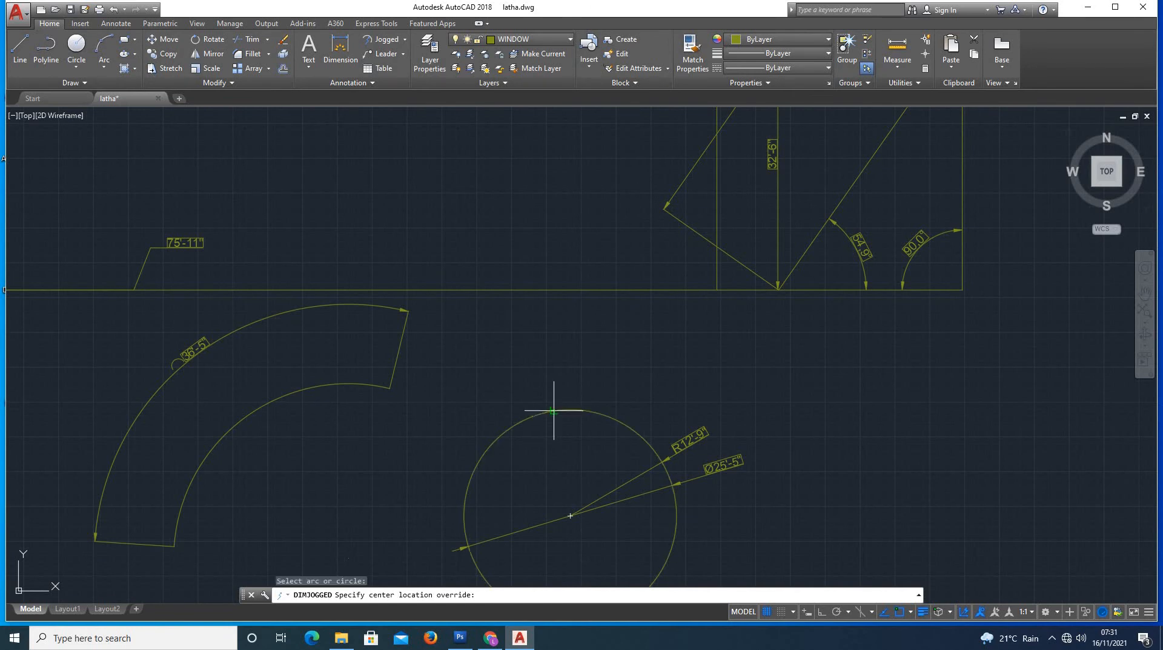
left_click(625, 408)
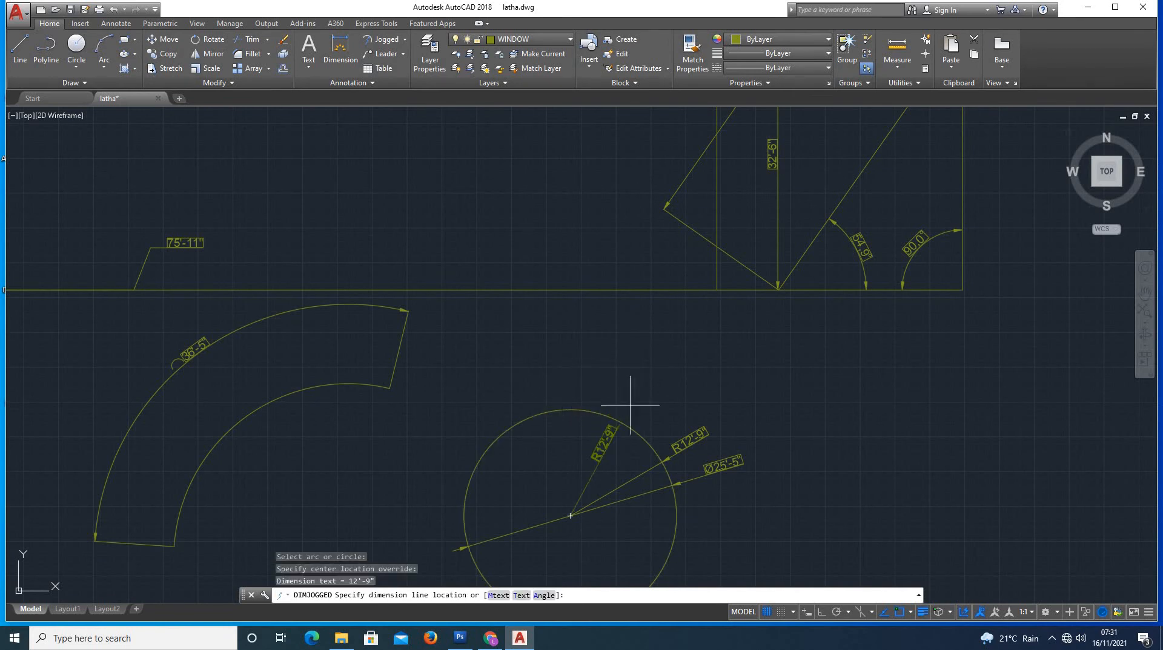
left_click(603, 380)
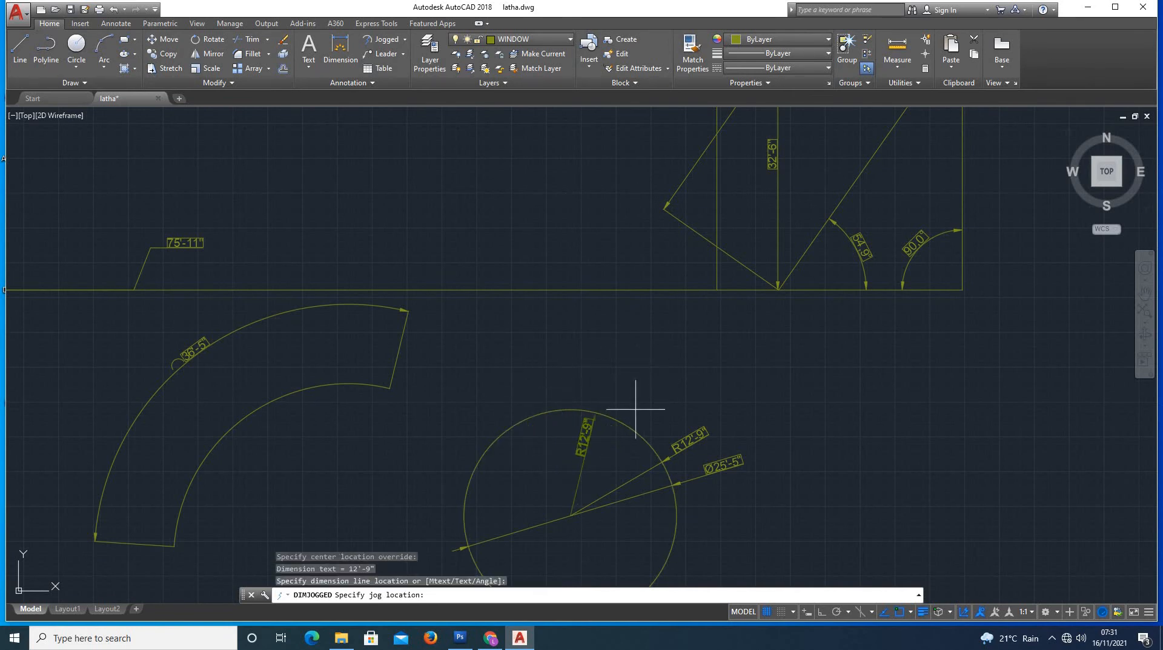
scroll(594, 480, "up", 5)
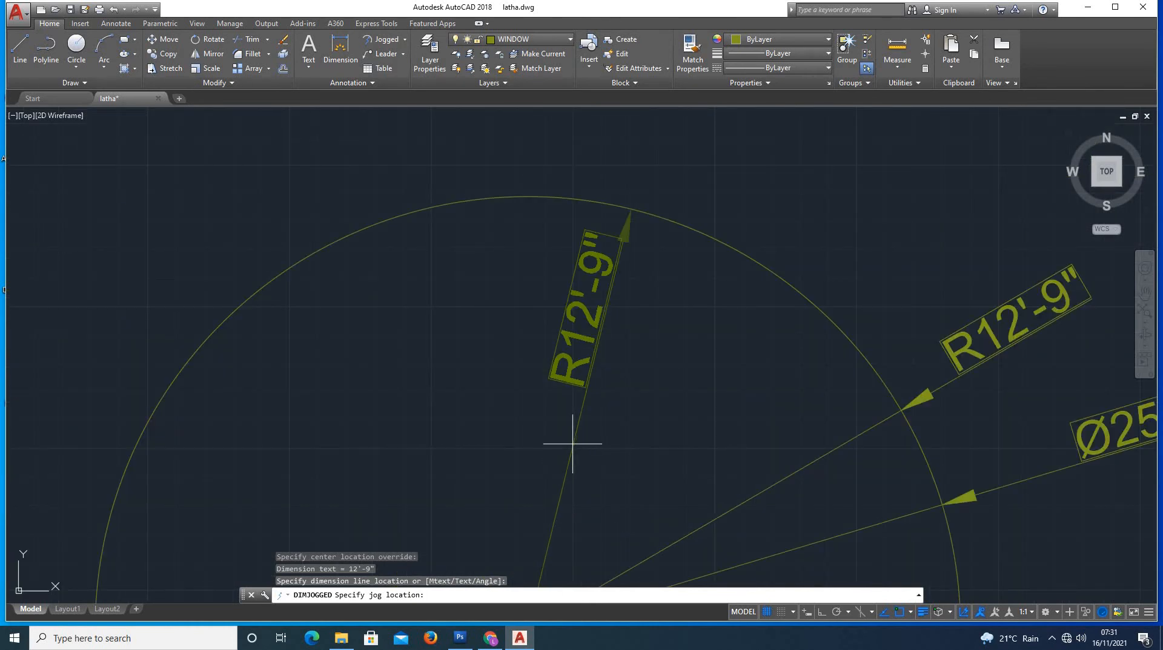
scroll(552, 387, "down", 2)
scroll(578, 392, "up", 6)
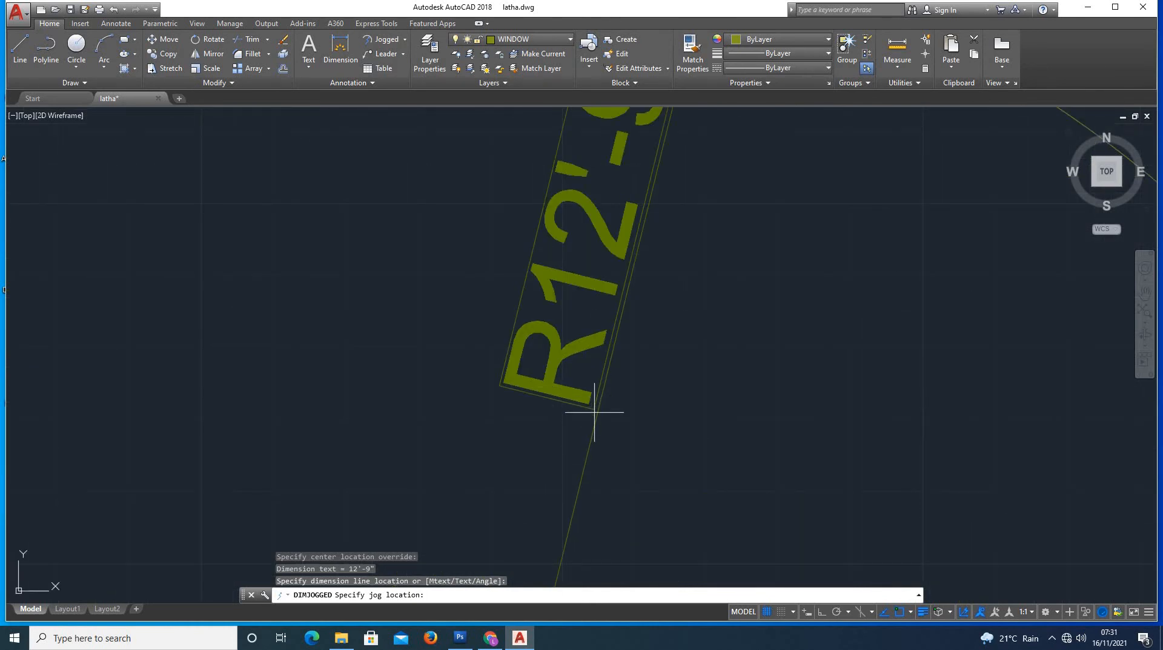
scroll(605, 424, "down", 6)
key("Escape")
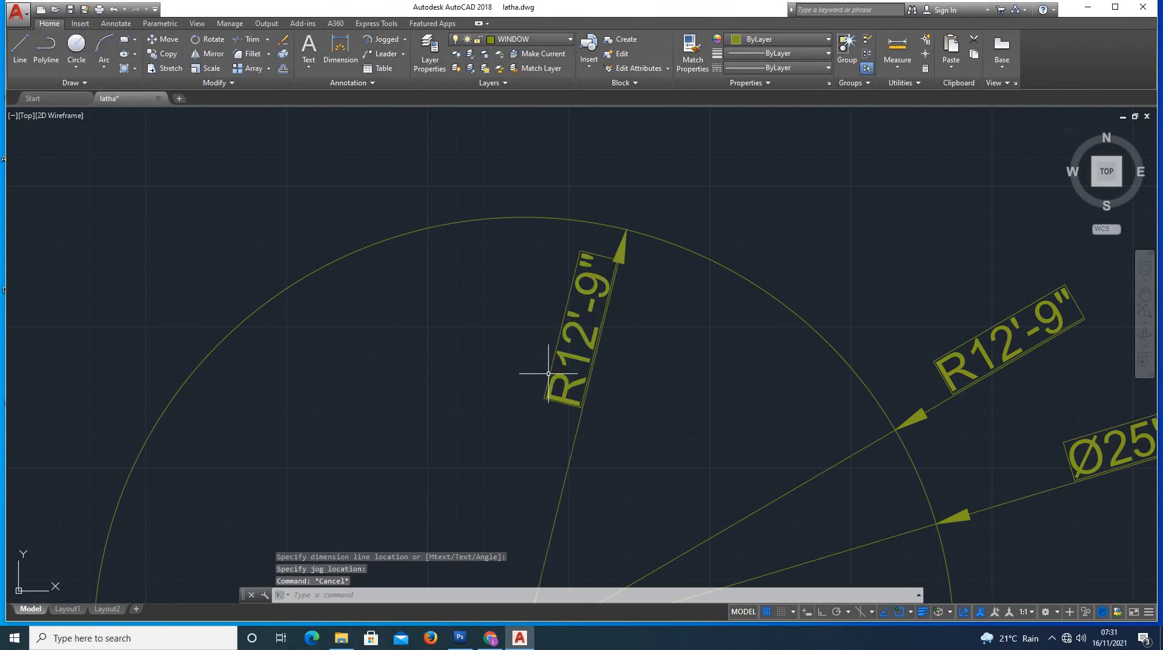
Delete the jogged radius dimension inside the circle.
left_click(583, 401)
key("Delete")
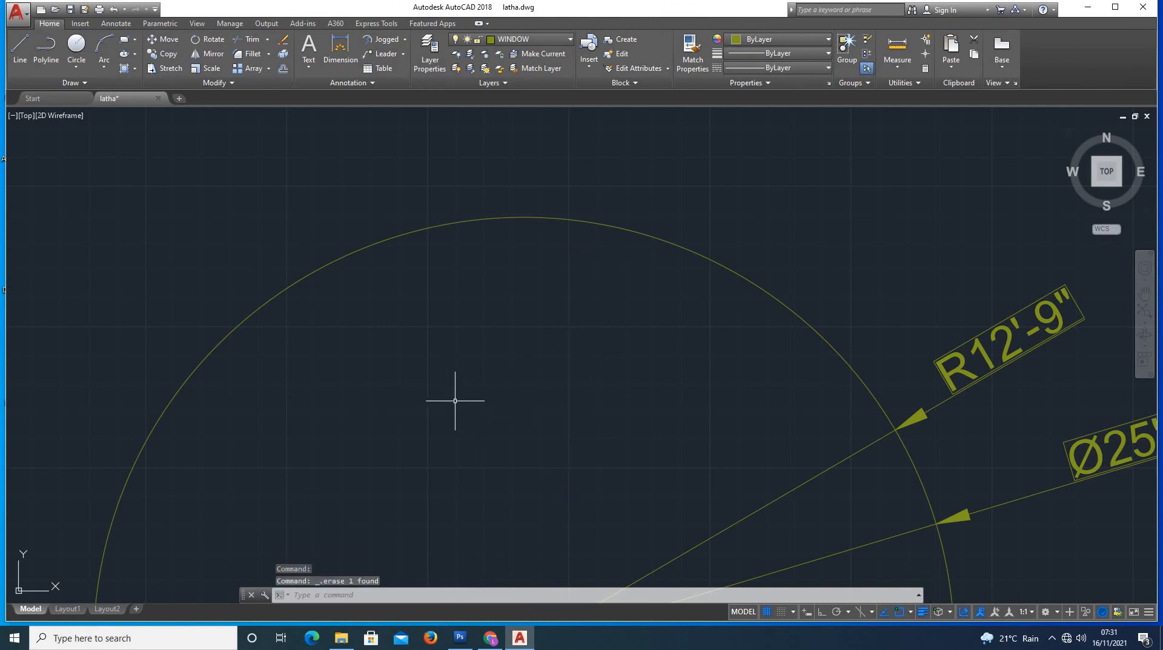
scroll(454, 392, "down", 8)
Add a jogged radius dimension to the arc, with its centre override inside the curve and its dimension line beyond the arc's lower end.
left_click(404, 40)
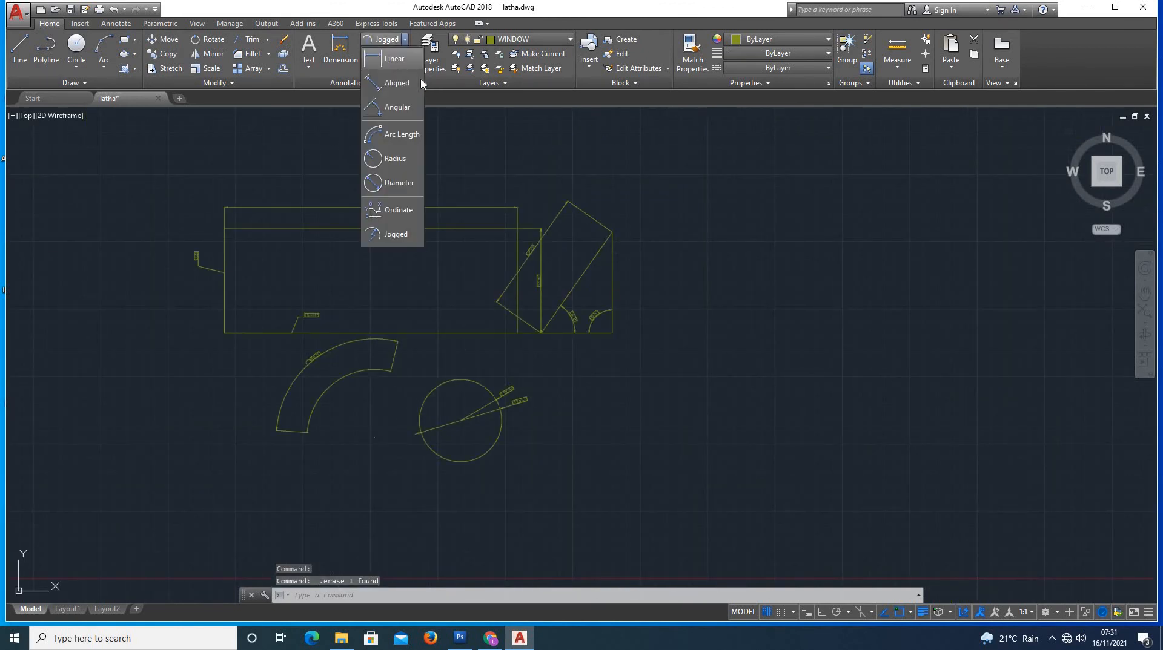
left_click(394, 234)
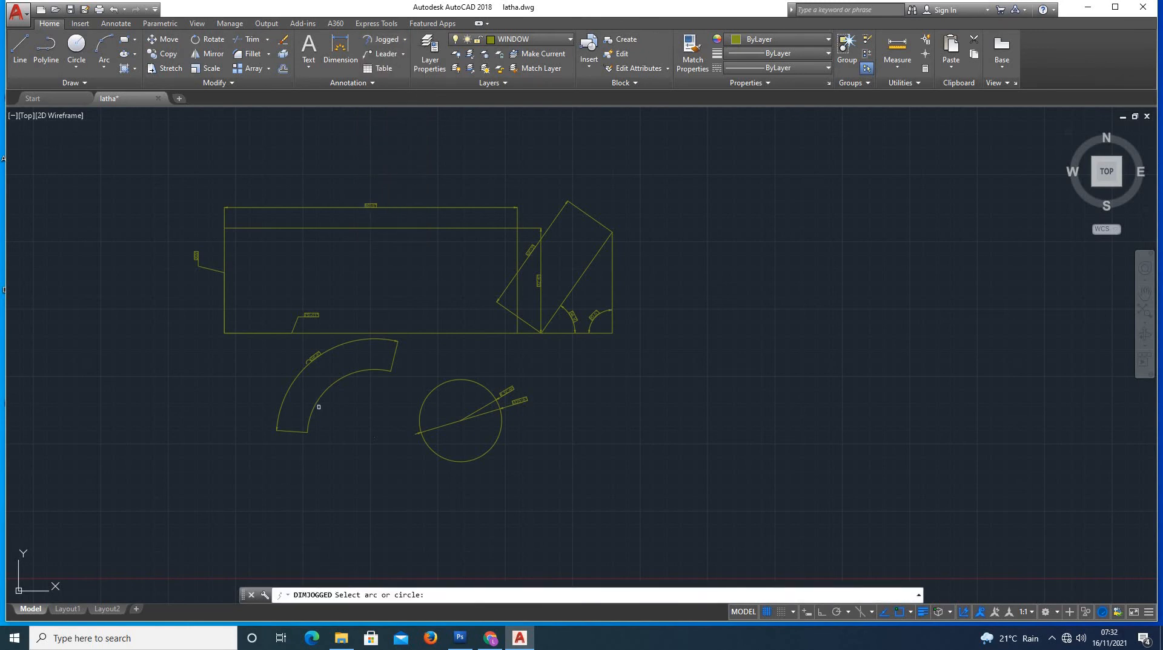
left_click(319, 407)
left_click(360, 471)
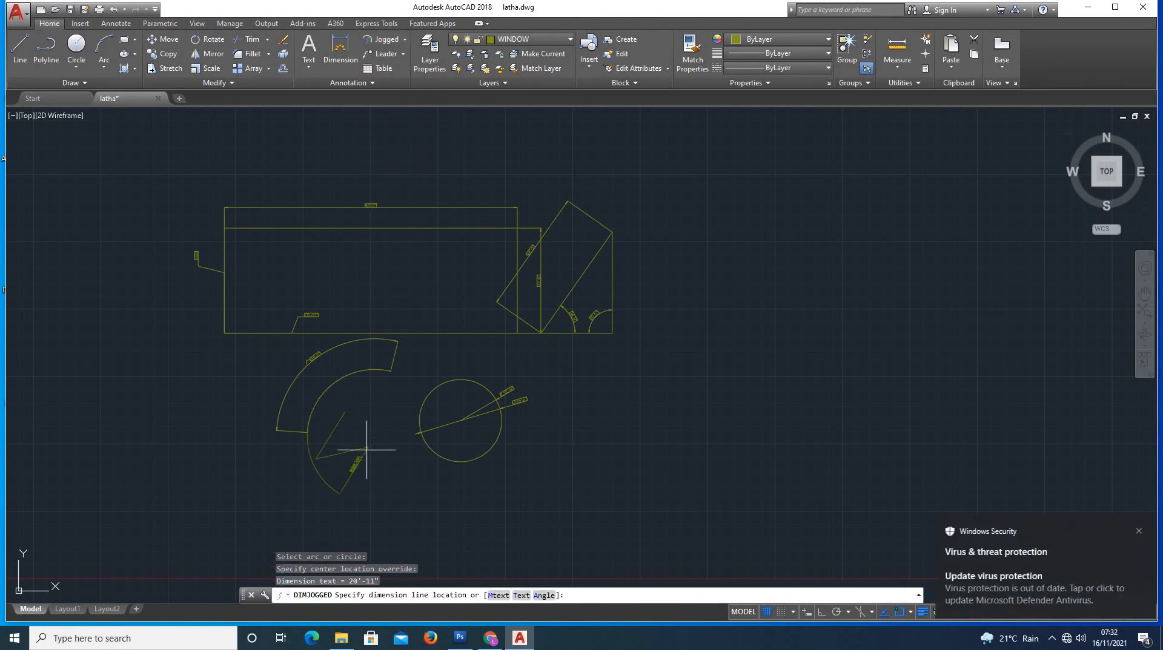
left_click(366, 450)
scroll(343, 432, "up", 4)
left_click(331, 389)
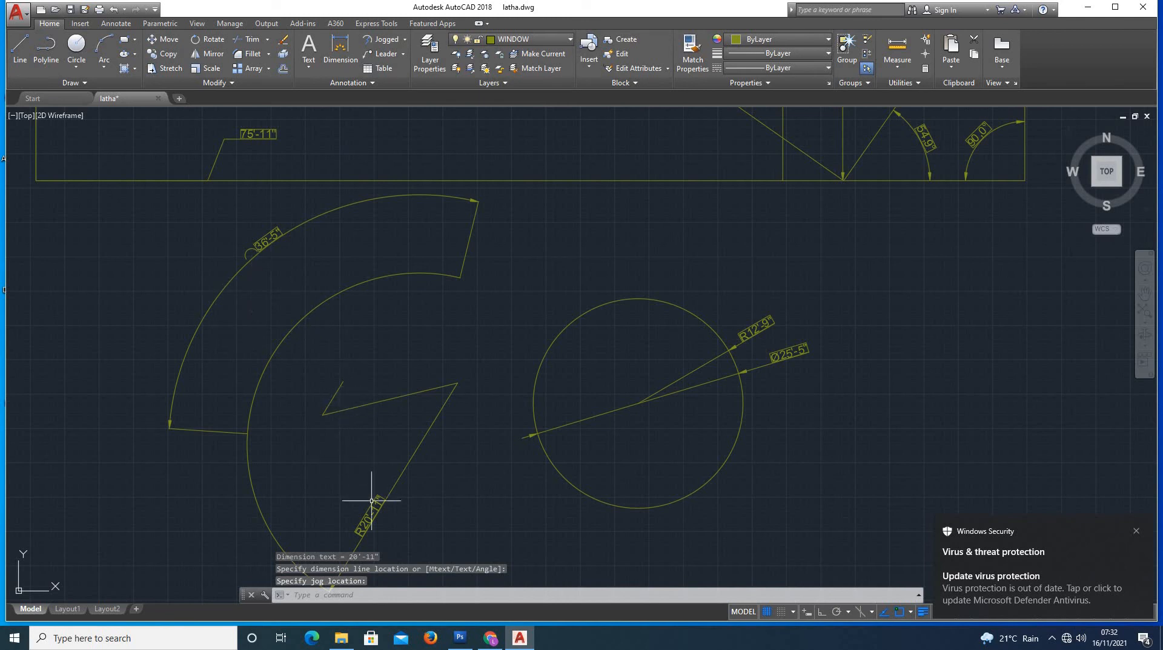
scroll(394, 479, "up", 3)
scroll(433, 478, "down", 3)
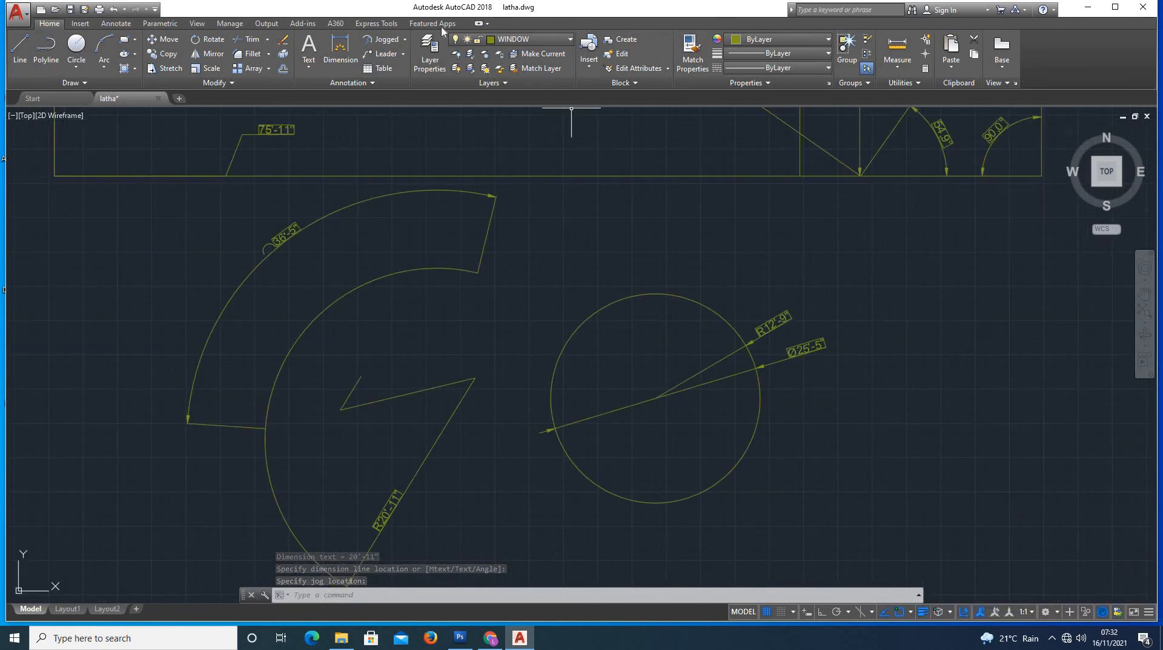
Add a radius dimension to the upper part of the same arc, placing its text inside the curve.
left_click(404, 39)
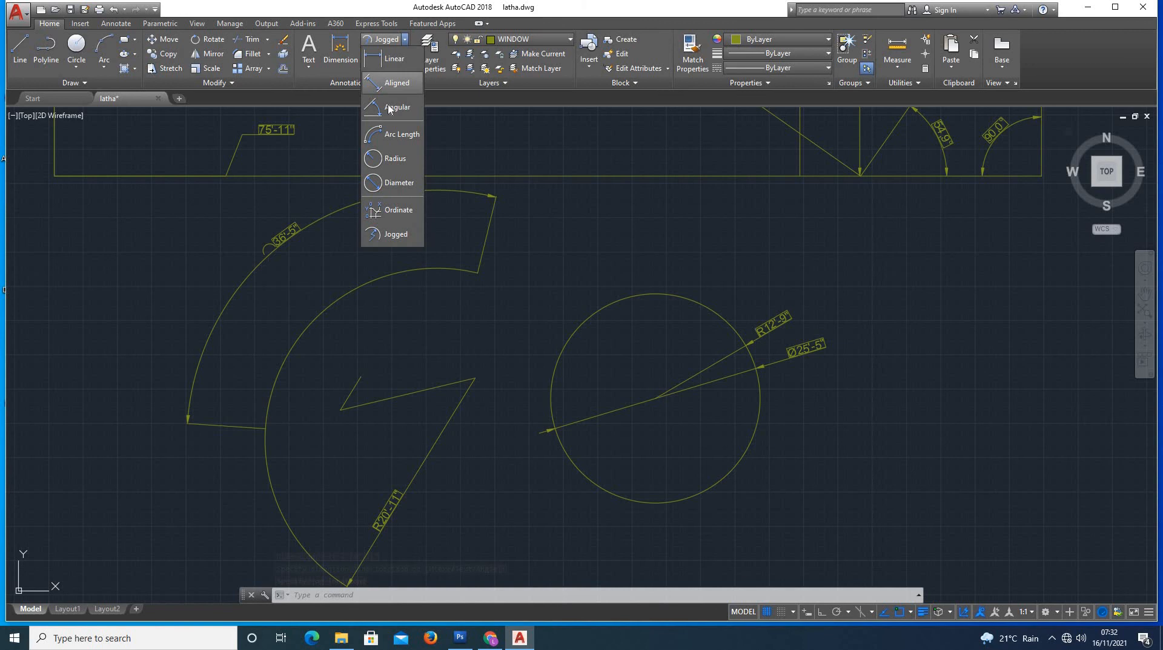
left_click(394, 159)
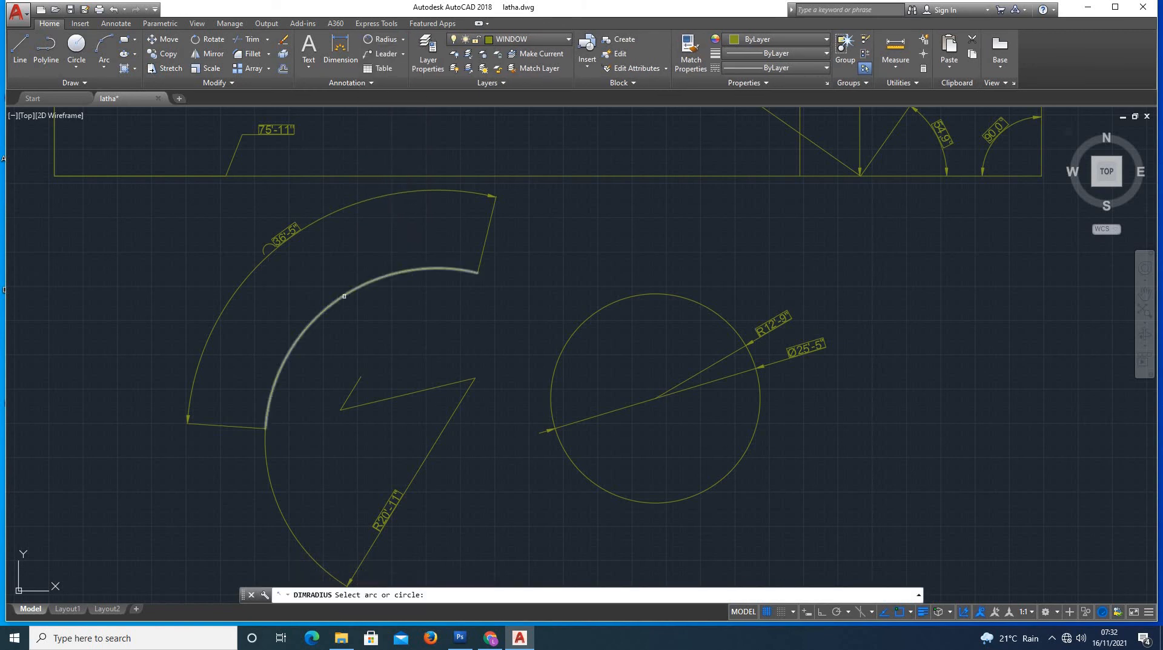
left_click(343, 297)
left_click(384, 350)
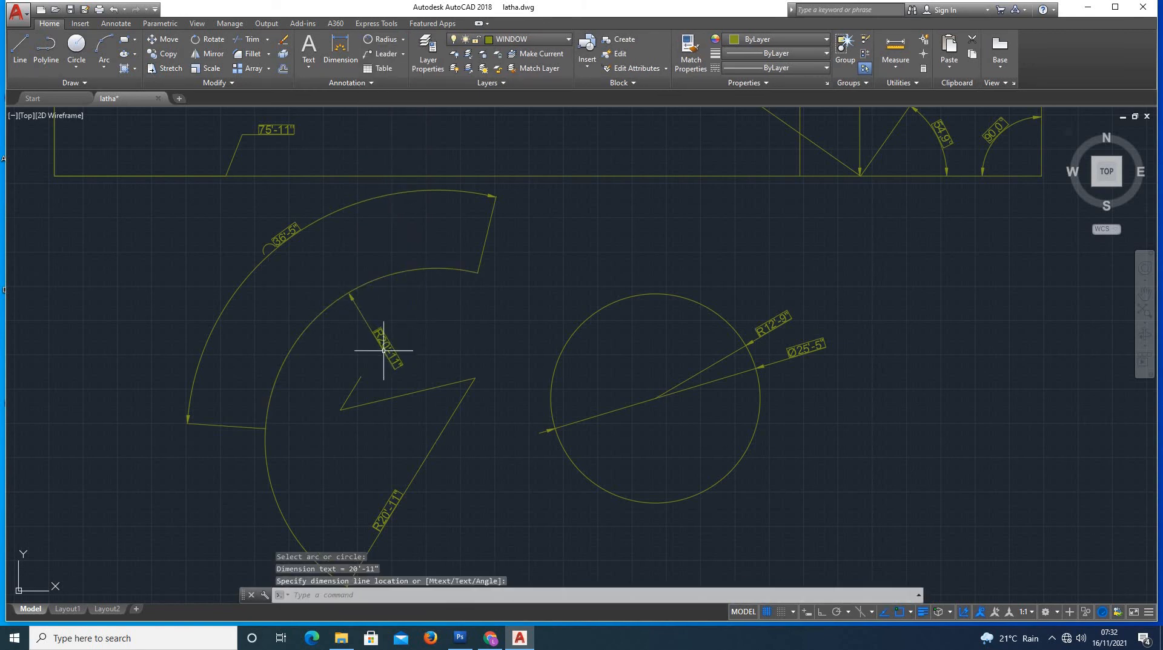
Compare the arc's radius and jogged radius dimension texts, and review the dimensions on the other shapes.
scroll(384, 514, "up", 8)
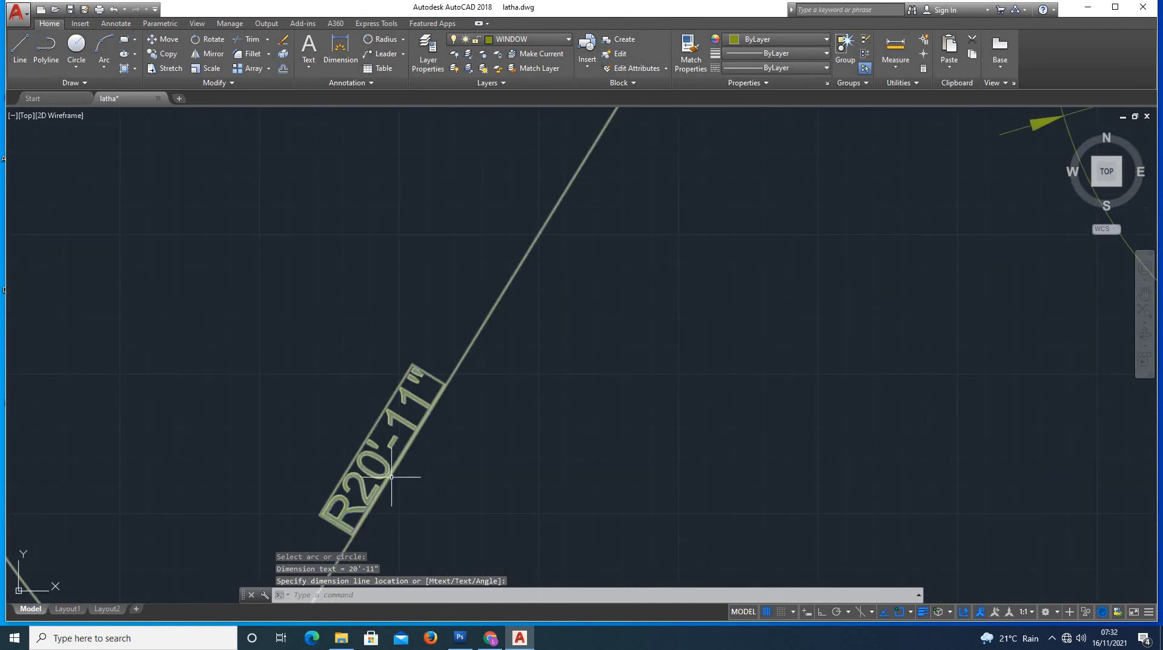
scroll(364, 472, "down", 5)
scroll(397, 236, "up", 4)
left_click(400, 238)
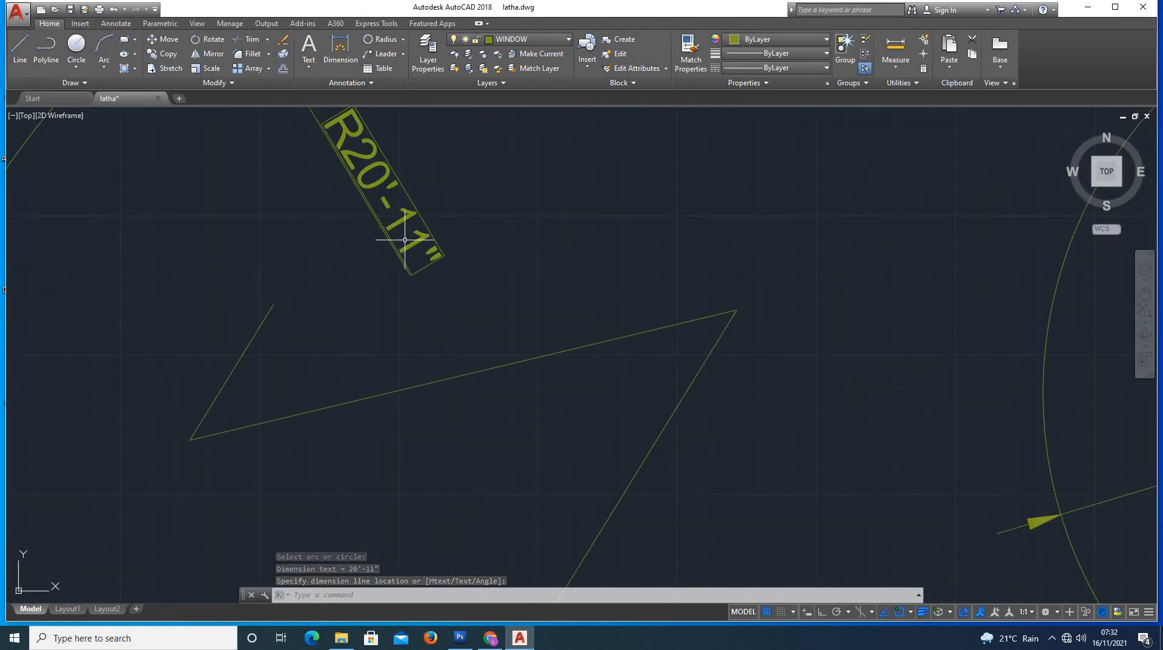
scroll(448, 294, "down", 6)
scroll(487, 388, "down", 4)
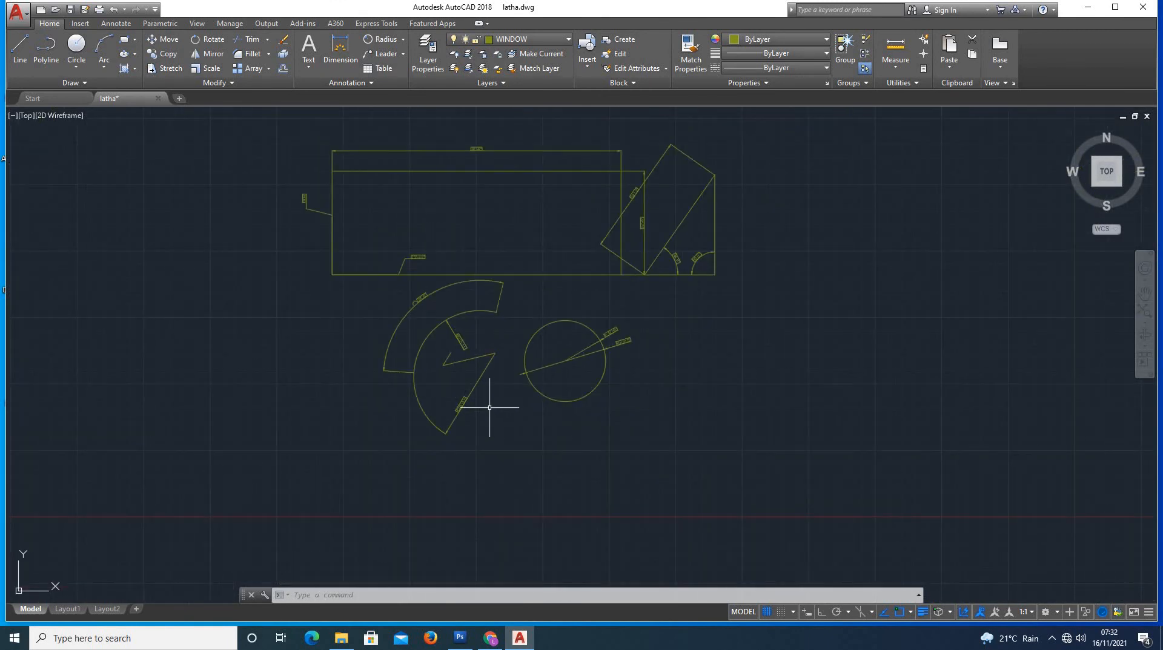
scroll(537, 249, "up", 2)
scroll(514, 321, "down", 2)
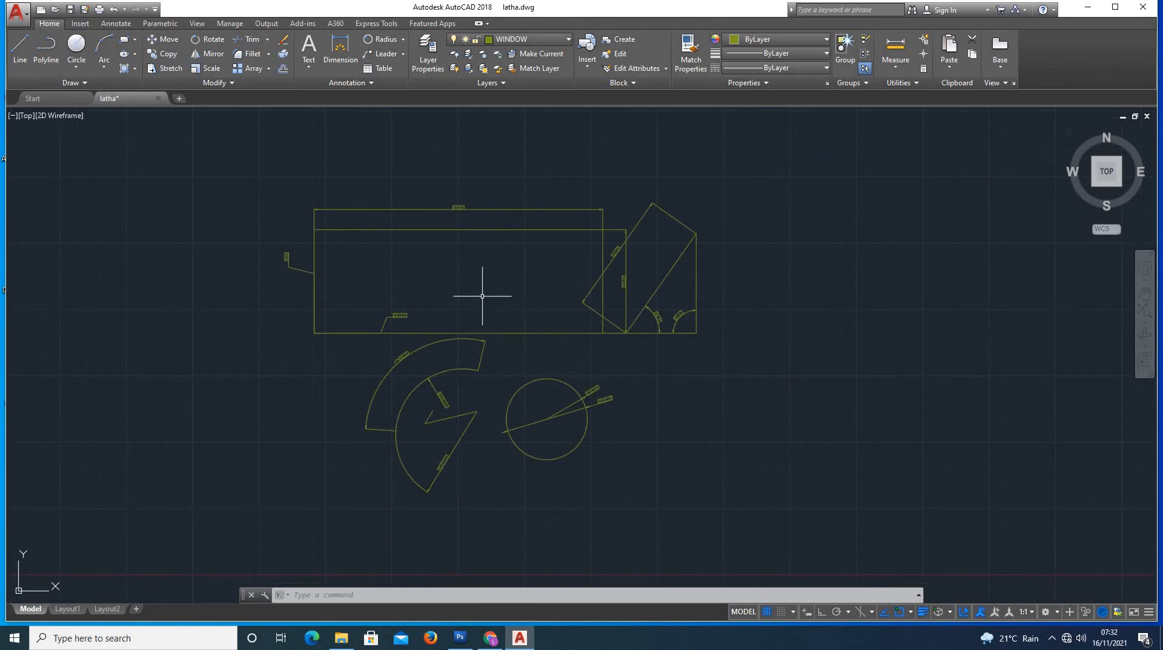
scroll(481, 296, "up", 2)
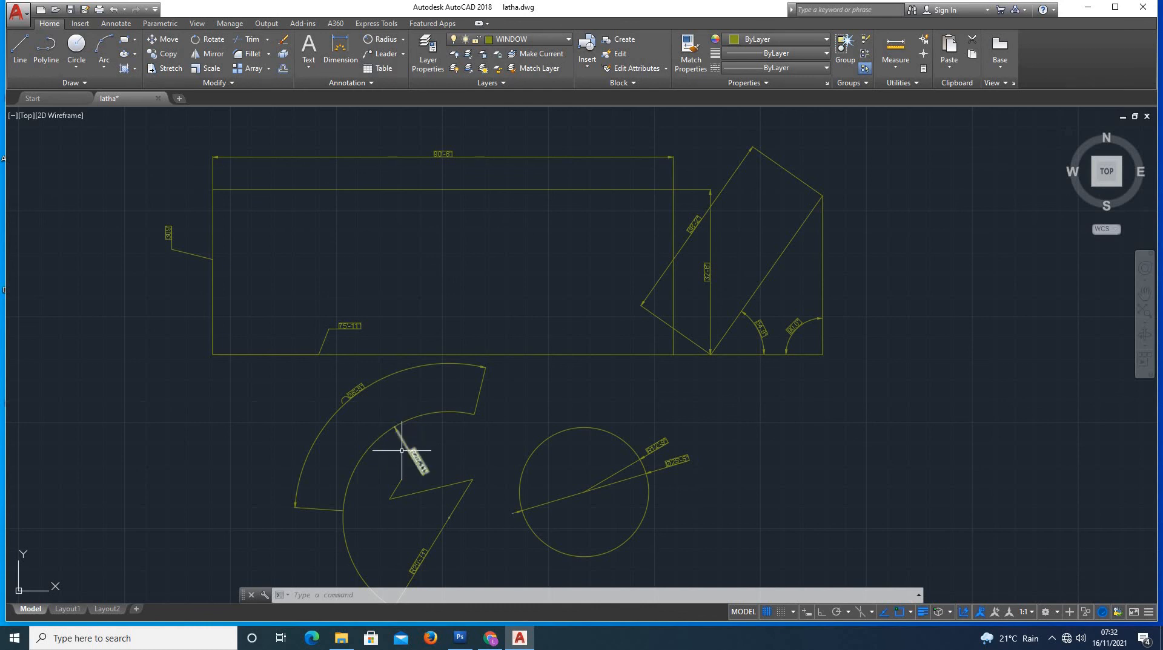
scroll(401, 450, "up", 2)
scroll(414, 465, "down", 2)
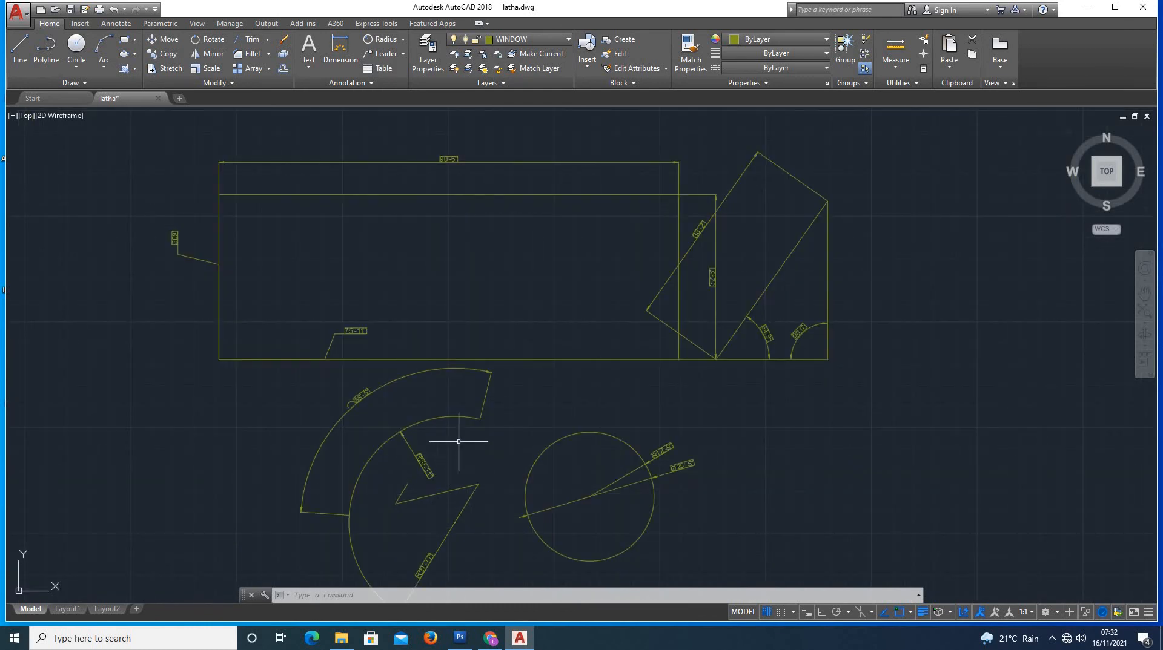
scroll(451, 379, "down", 2)
scroll(463, 418, "up", 2)
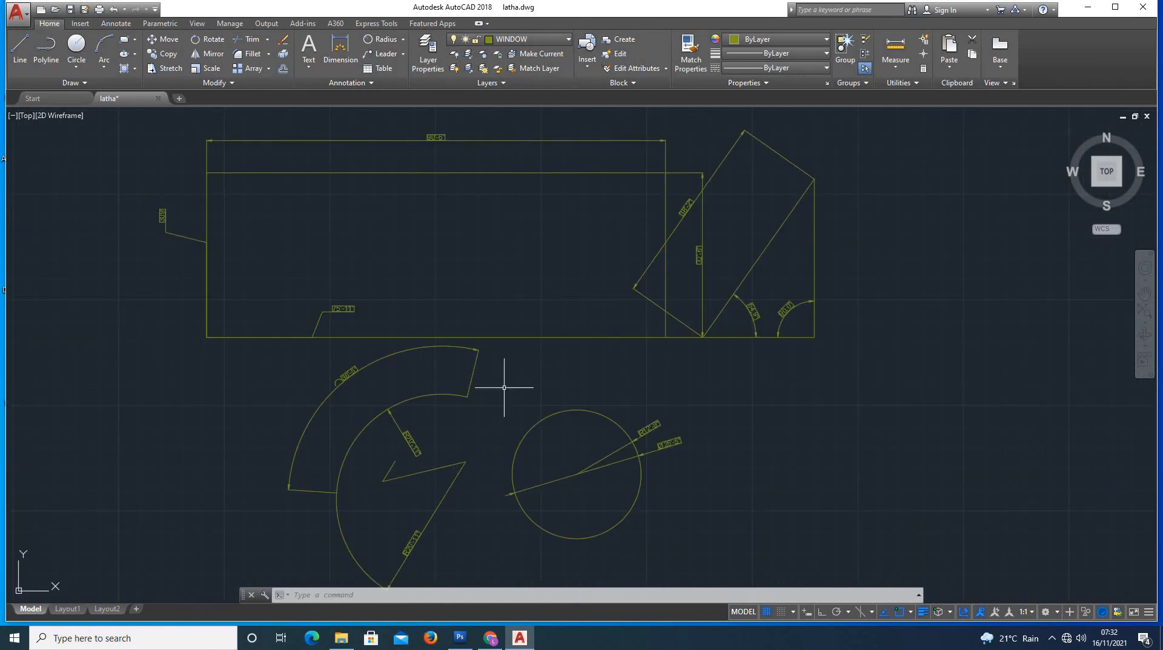